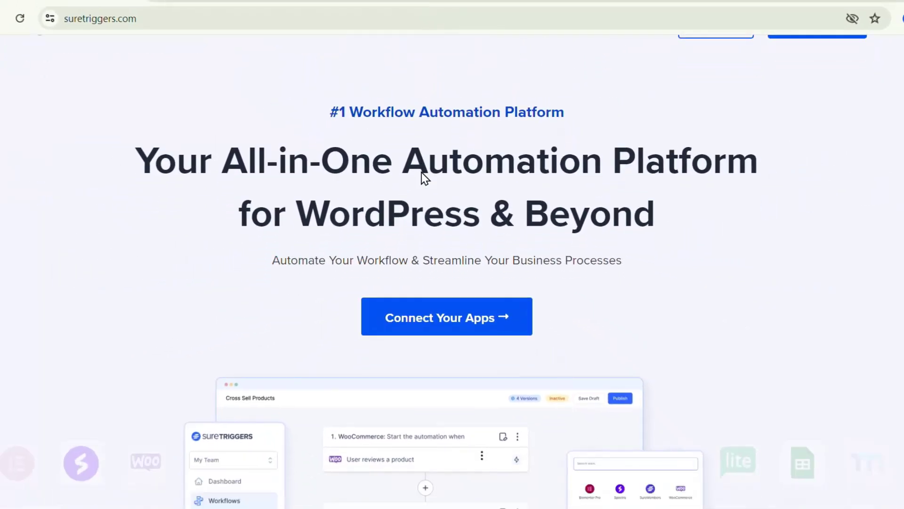
Step: Scroll down the suretriggers.com homepage to look over its feature overview
{"action": "scroll", "coordinate": [422, 176], "scroll_direction": "down", "scroll_amount": 5}
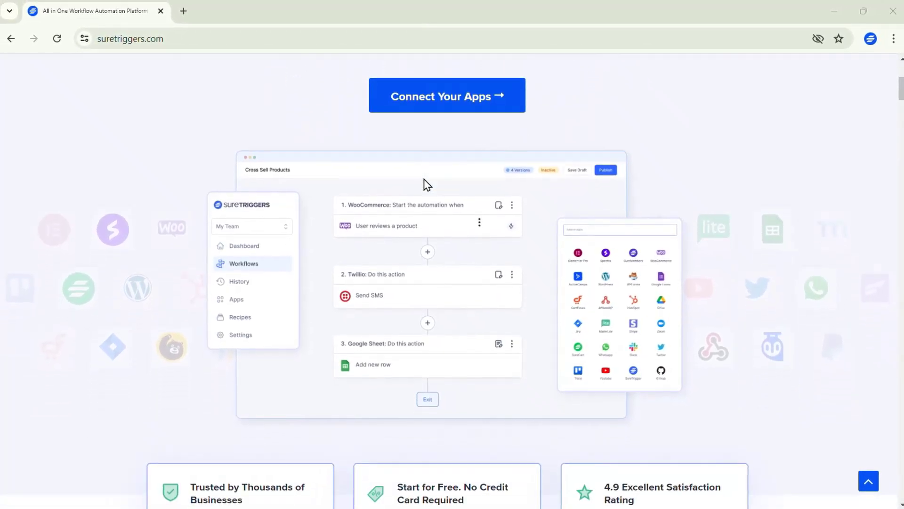
{"action": "scroll", "coordinate": [427, 185], "scroll_direction": "down", "scroll_amount": 7}
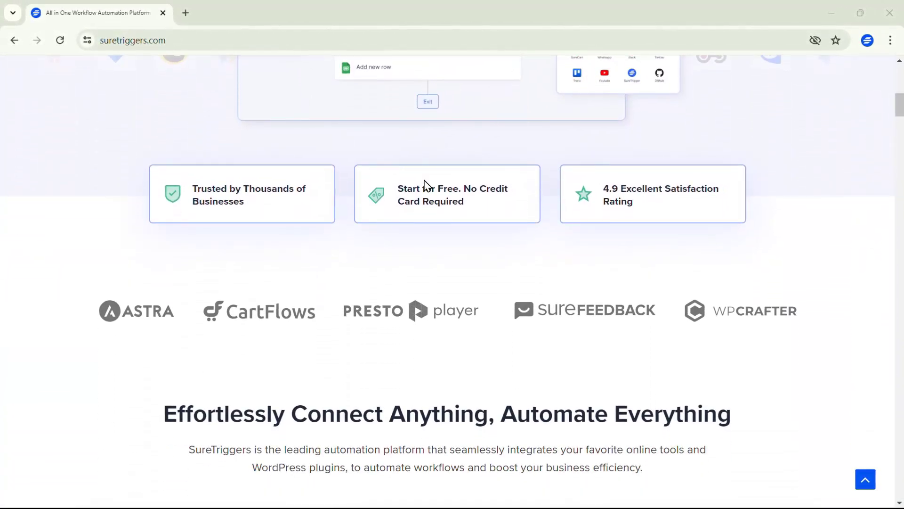
{"action": "scroll", "coordinate": [427, 185], "scroll_direction": "down", "scroll_amount": 6}
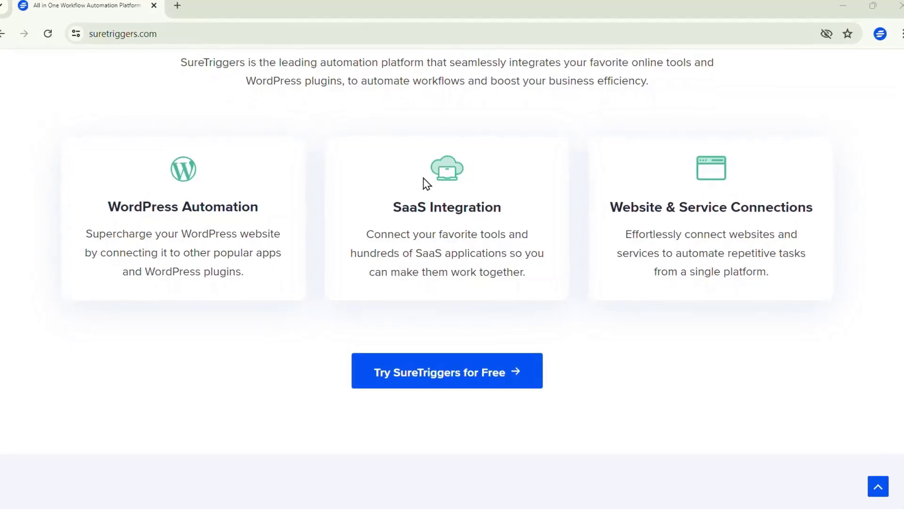
{"action": "scroll", "coordinate": [426, 183], "scroll_direction": "down", "scroll_amount": 6}
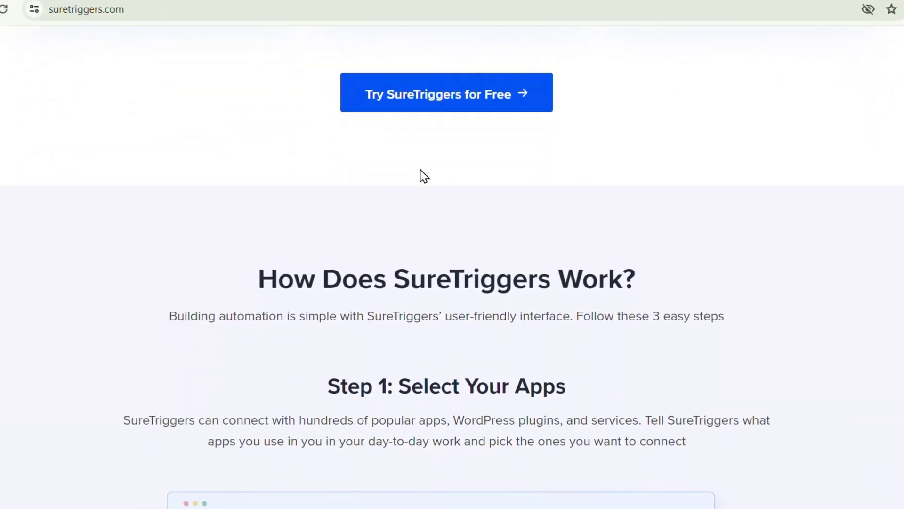
{"action": "scroll", "coordinate": [417, 162], "scroll_direction": "down", "scroll_amount": 3}
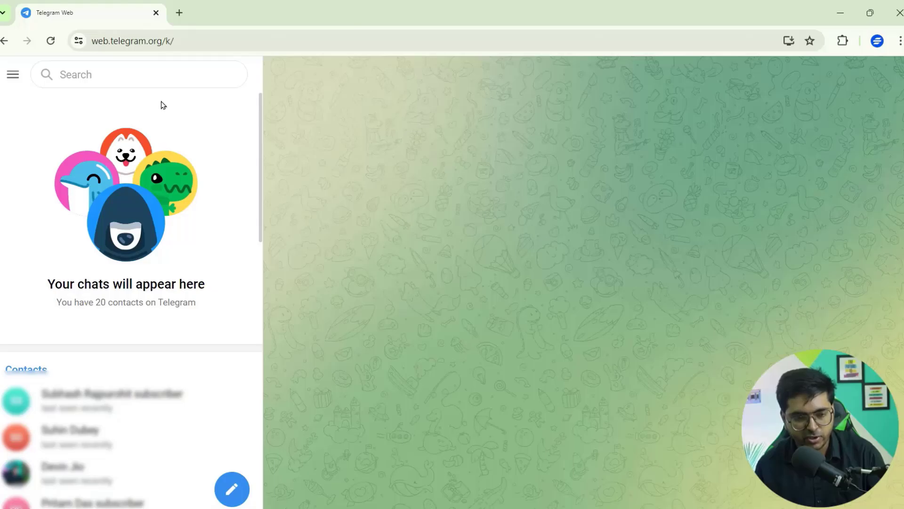
Step: Search 'botfather' and start a chat with the verified BotFather
{"action": "left_click", "coordinate": [164, 75]}
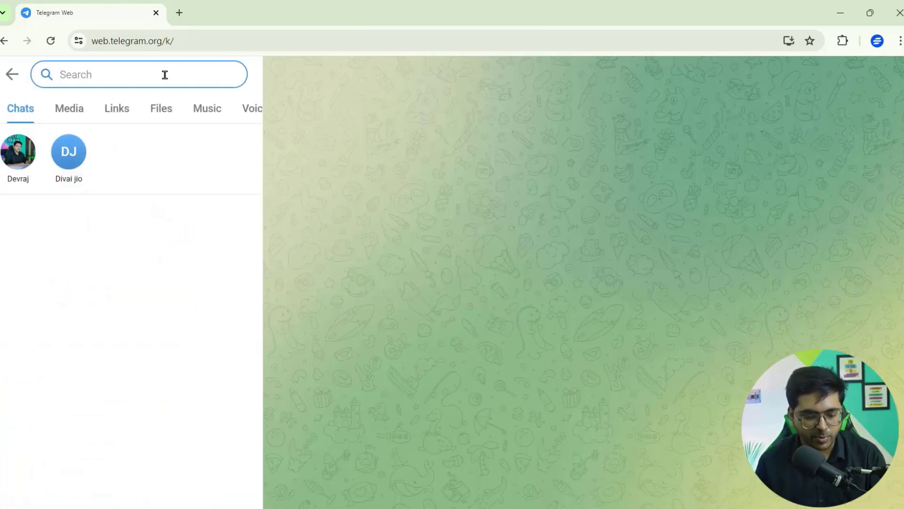
{"action": "type", "text": "botfather"}
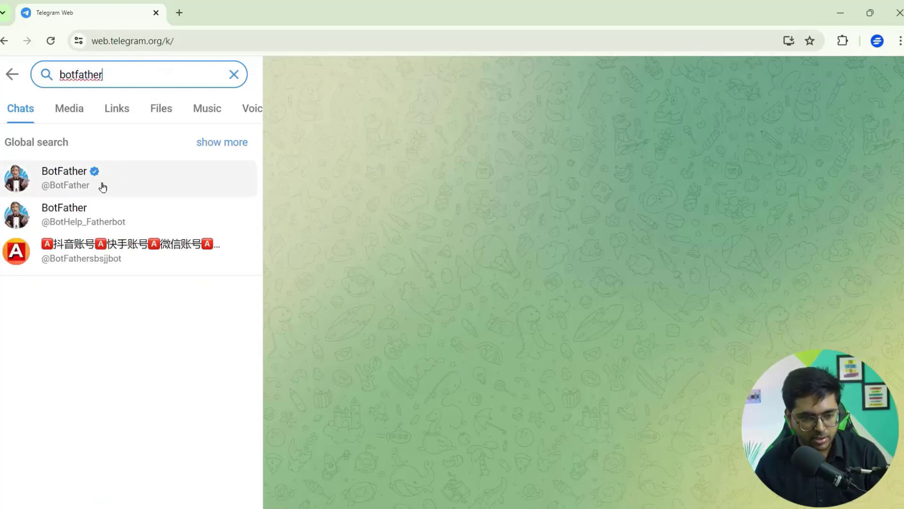
{"action": "left_click", "coordinate": [98, 178]}
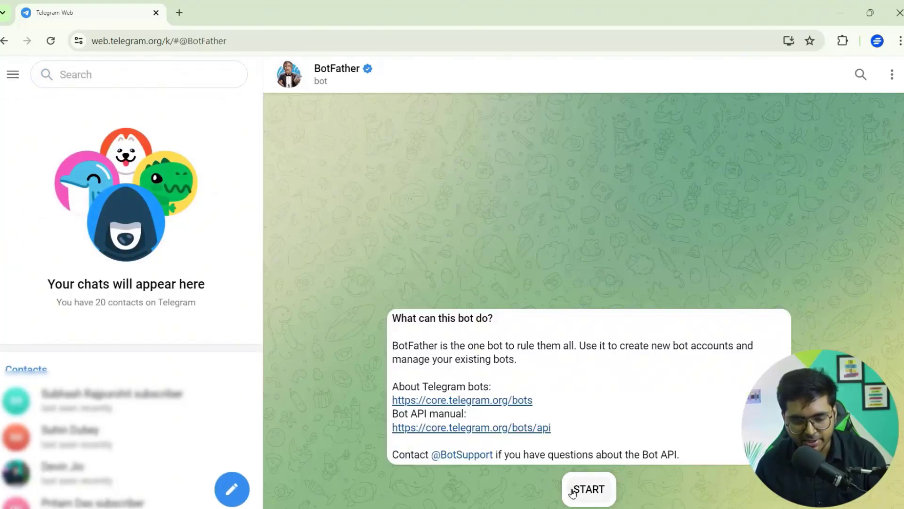
{"action": "left_click", "coordinate": [573, 493]}
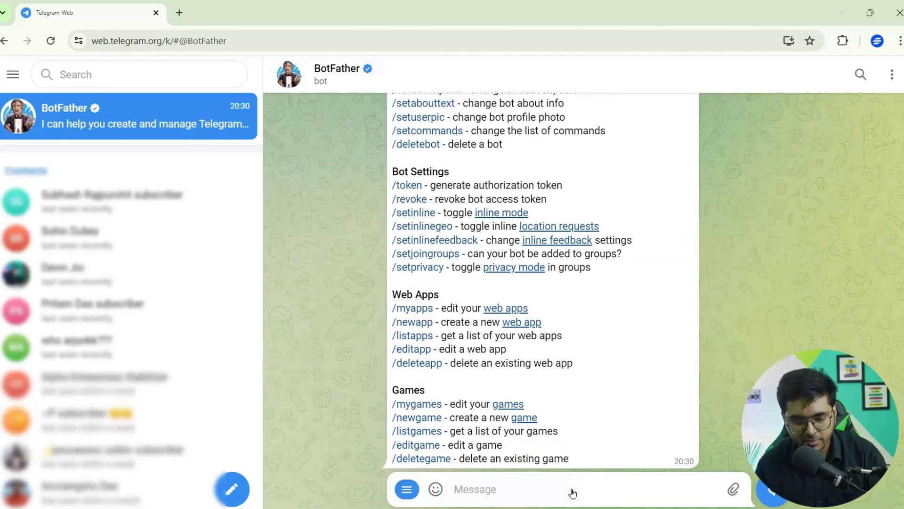
Step: Send /newbot to BotFather and type SureTriggersAutomation as the bot name
{"action": "left_click", "coordinate": [408, 491]}
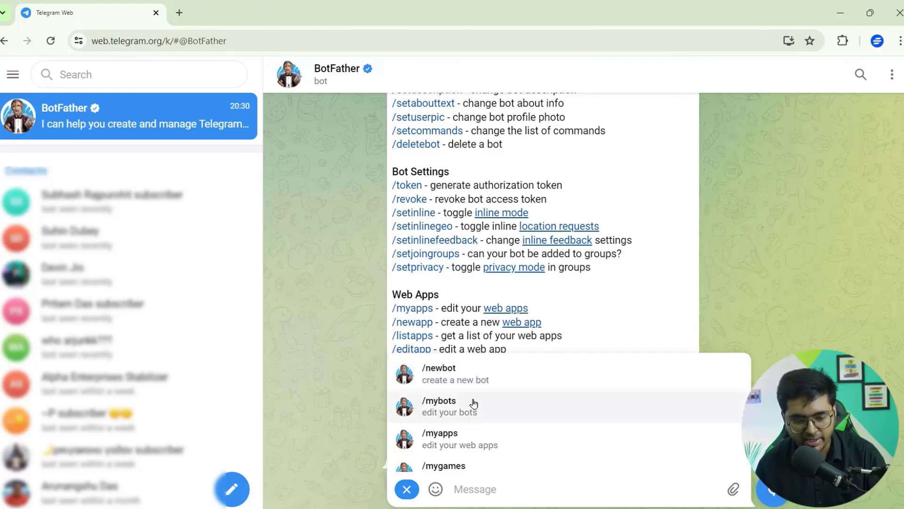
{"action": "left_click", "coordinate": [481, 381]}
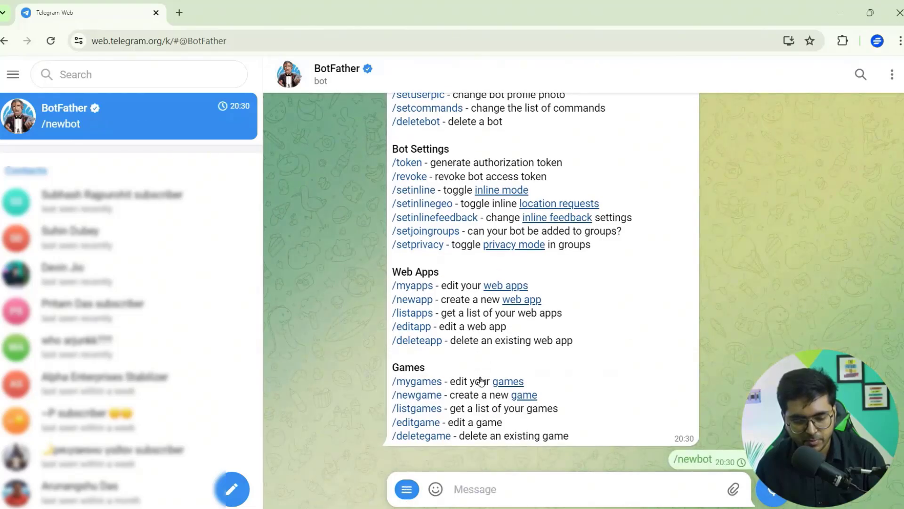
{"action": "double_click", "coordinate": [483, 458]}
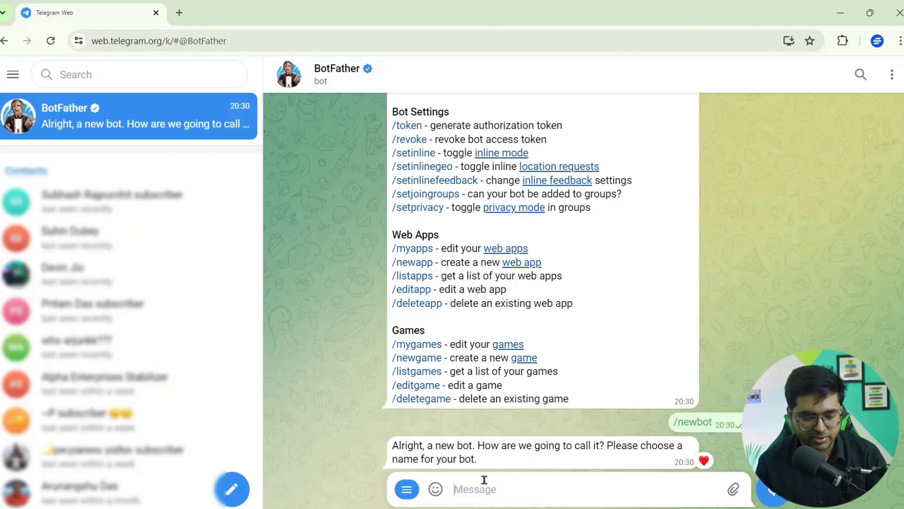
{"action": "type", "text": "SureTriggers"}
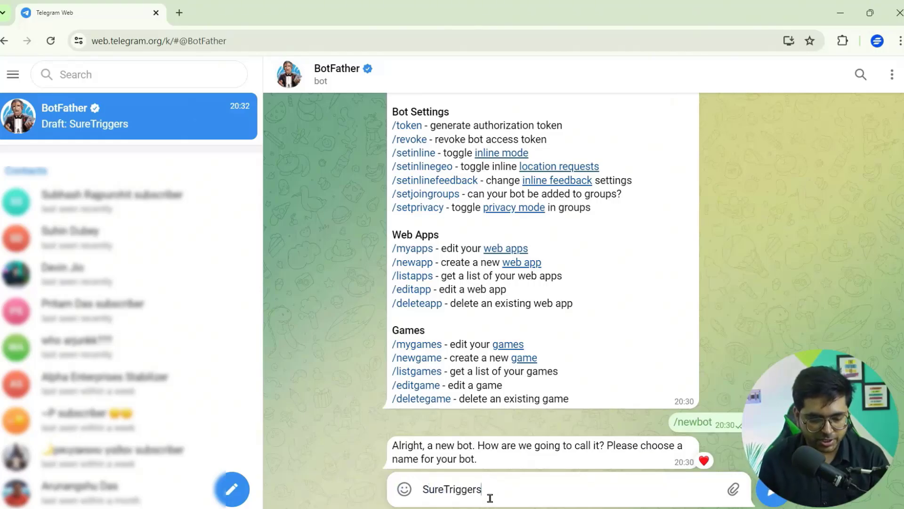
{"action": "type", "text": "Autp"}
{"action": "key", "text": "BackSpace"}
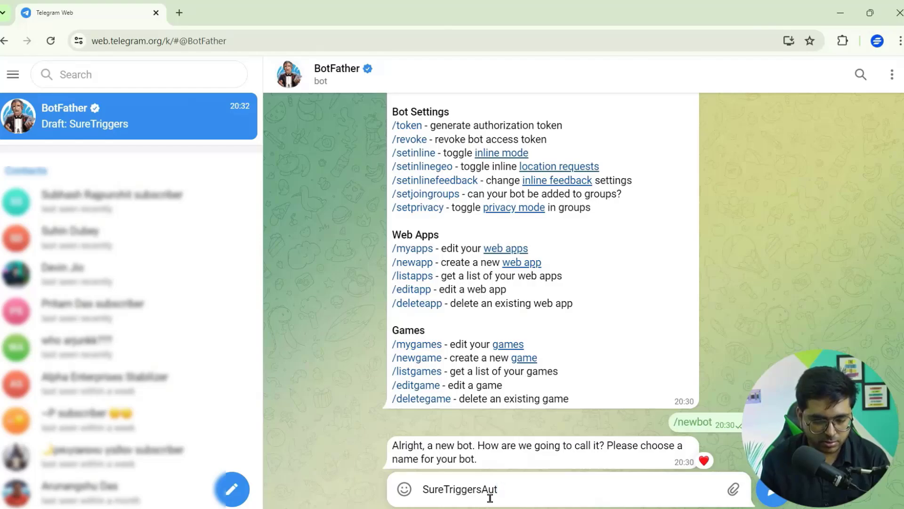
{"action": "type", "text": "omation"}
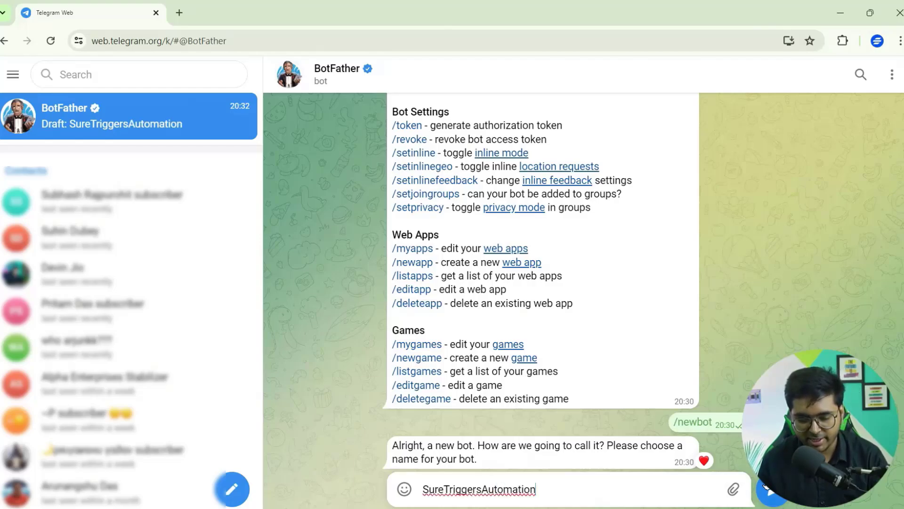
Step: Send SureTriggersAutomation as the bot name and SureTriggersAutomation_bot as its username
{"action": "left_click", "coordinate": [768, 488]}
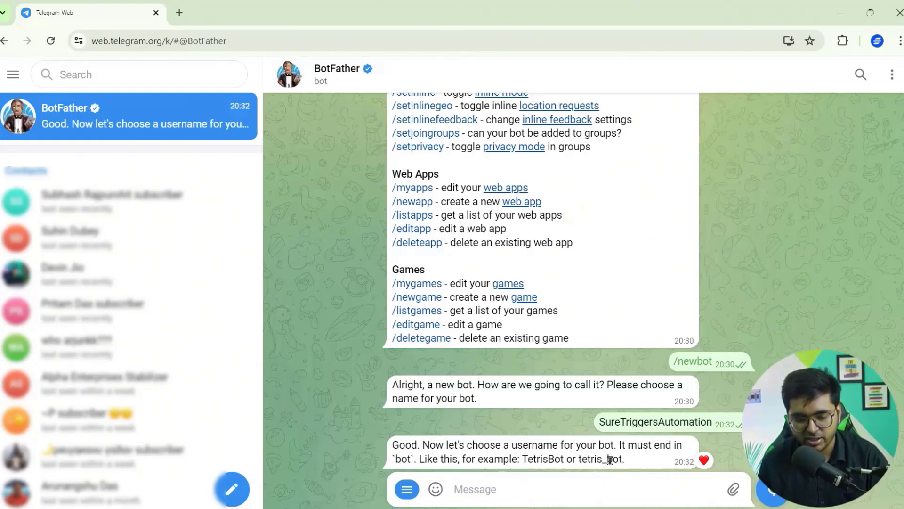
{"action": "left_click_drag", "start_coordinate": [600, 462], "coordinate": [622, 462]}
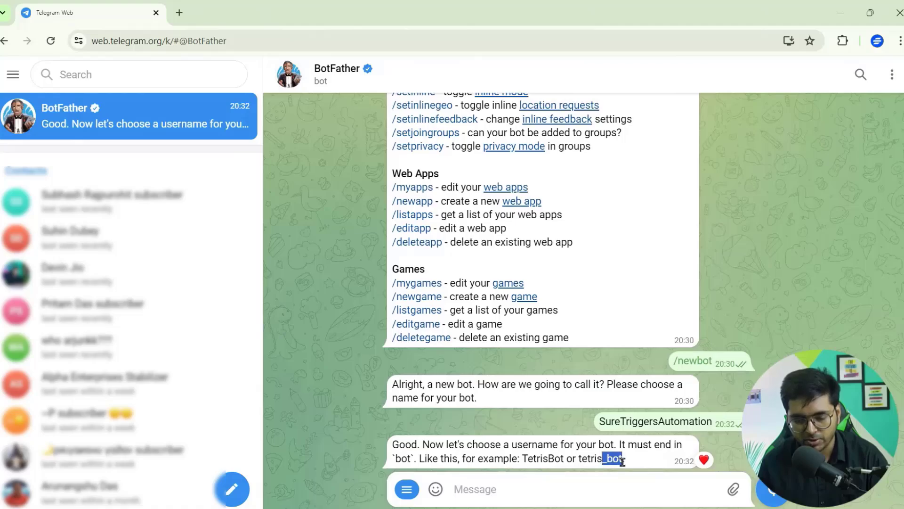
{"action": "left_click", "coordinate": [589, 480]}
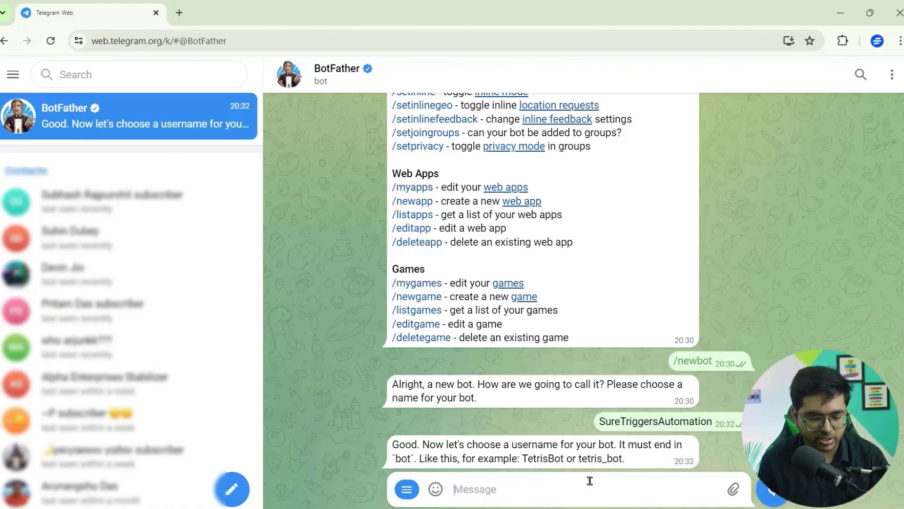
{"action": "type", "text": "SureTriggersAutomation_bot"}
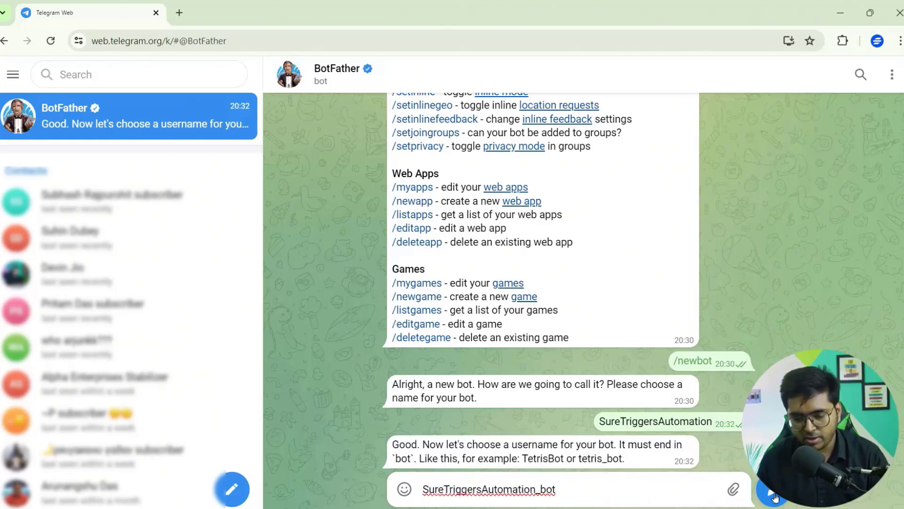
{"action": "left_click", "coordinate": [775, 497]}
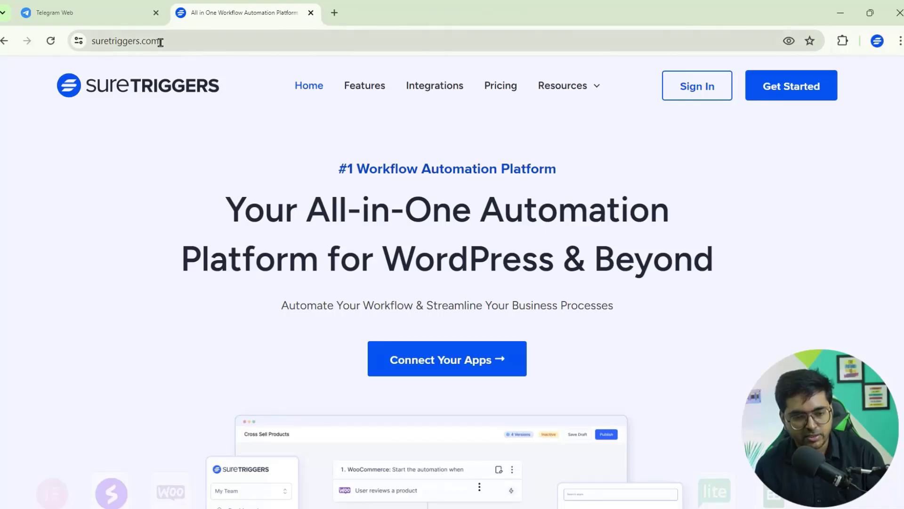
Step: Sign in to SureTriggers and go to the Apps connections page
{"action": "left_click_drag", "start_coordinate": [161, 41], "coordinate": [86, 40]}
{"action": "left_click", "coordinate": [174, 44]}
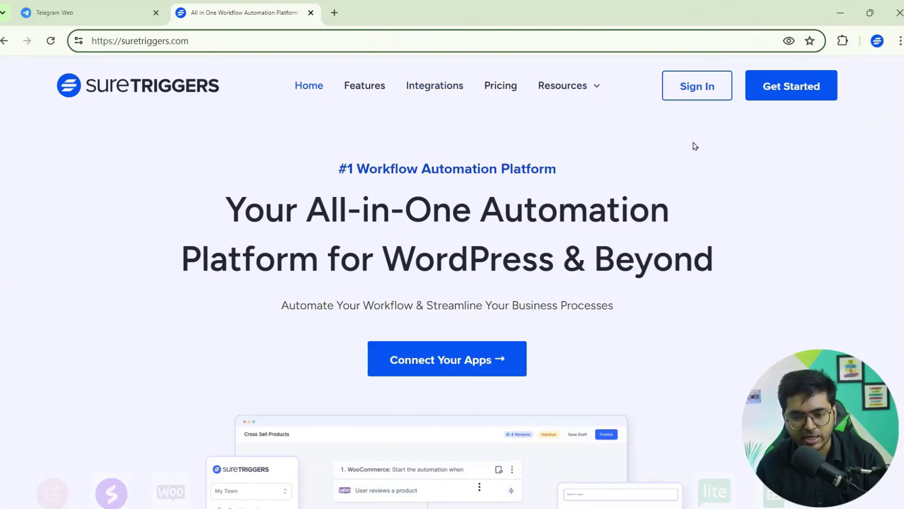
{"action": "left_click", "coordinate": [707, 100]}
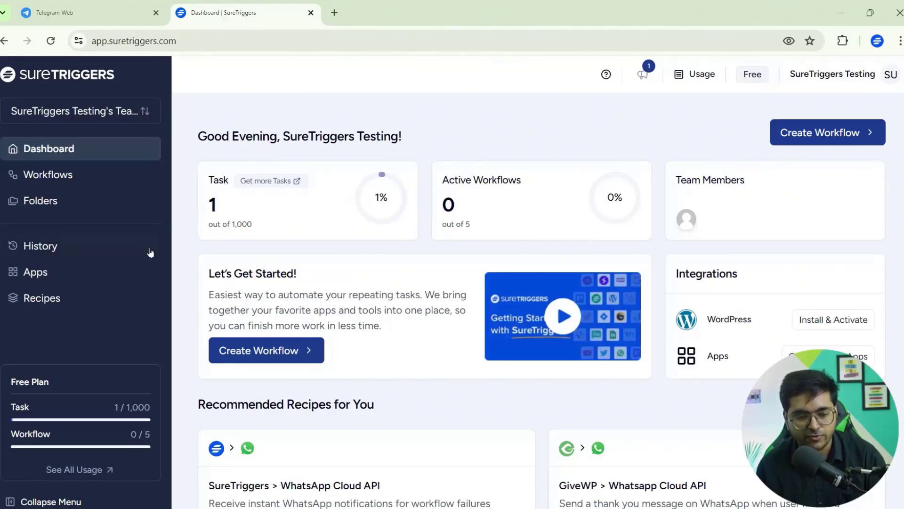
{"action": "left_click", "coordinate": [94, 274]}
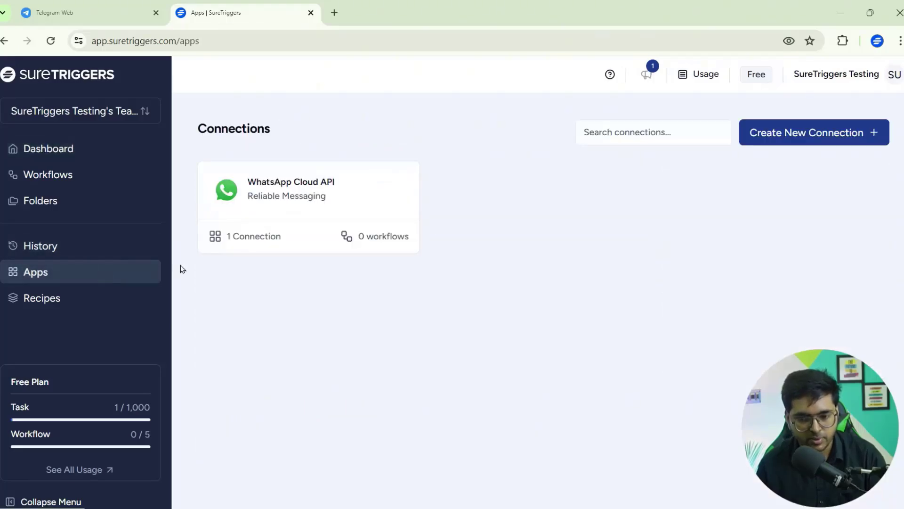
Step: Start a new Telegram app connection and fill its title with the suggested Telegram name
{"action": "left_click", "coordinate": [805, 133]}
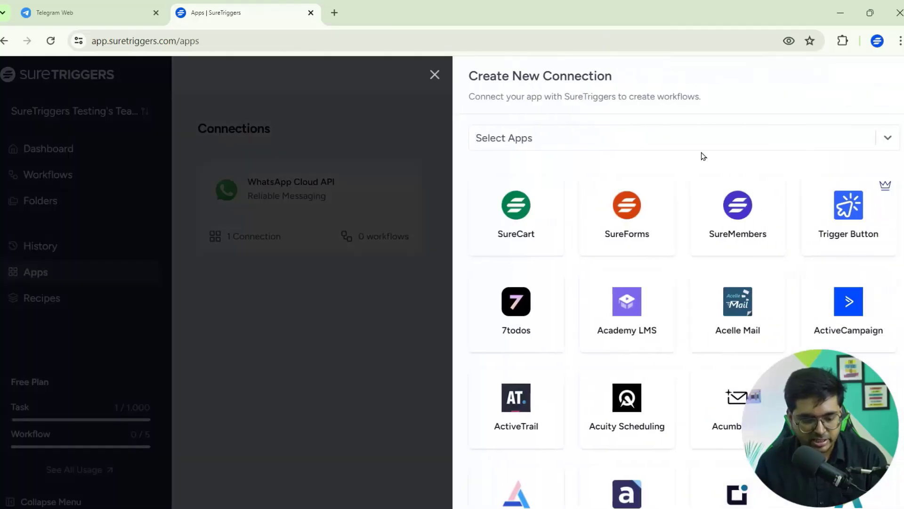
{"action": "type", "text": "telegram"}
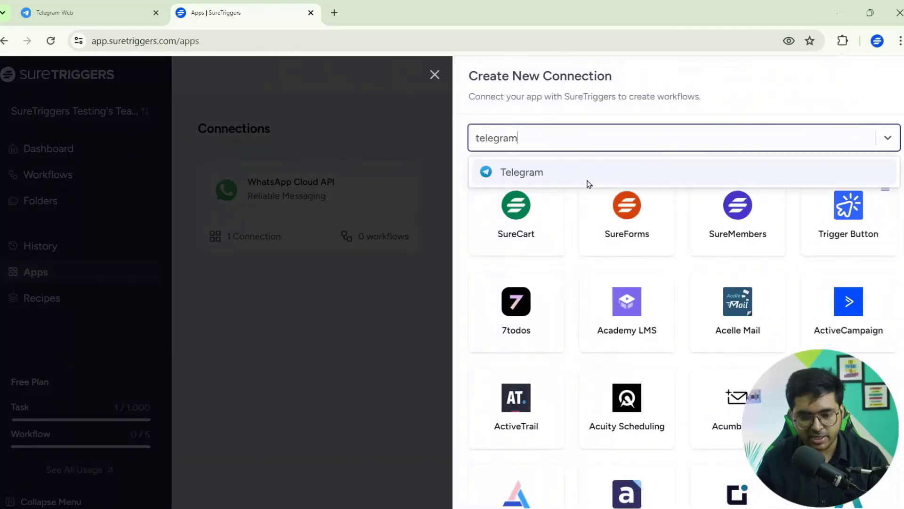
{"action": "left_click", "coordinate": [587, 183]}
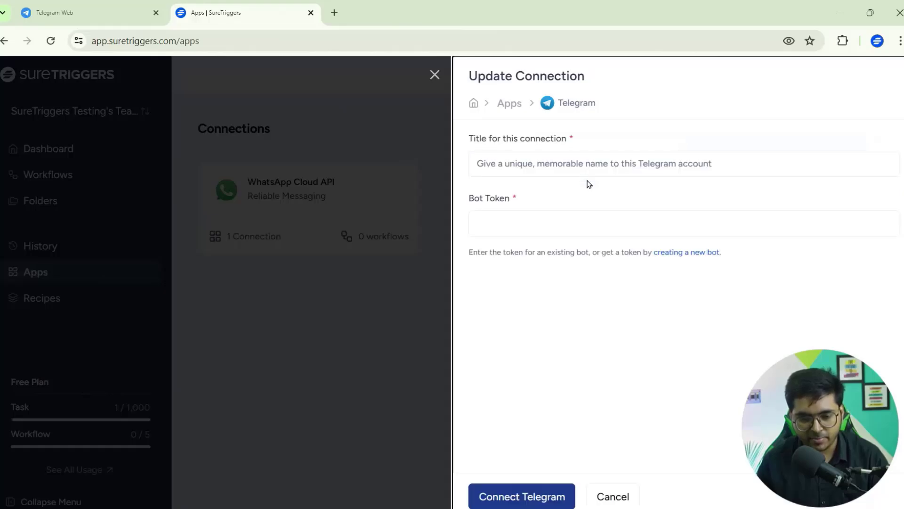
{"action": "left_click", "coordinate": [557, 169]}
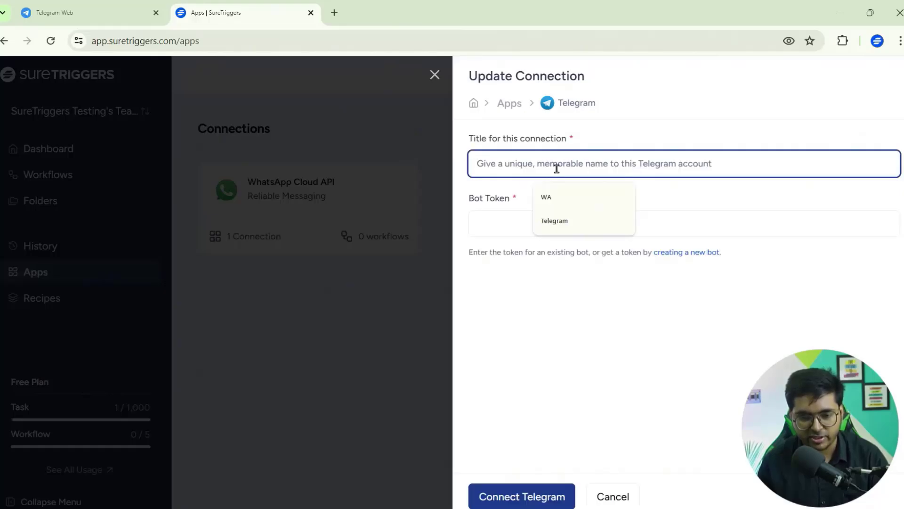
{"action": "left_click", "coordinate": [501, 223]}
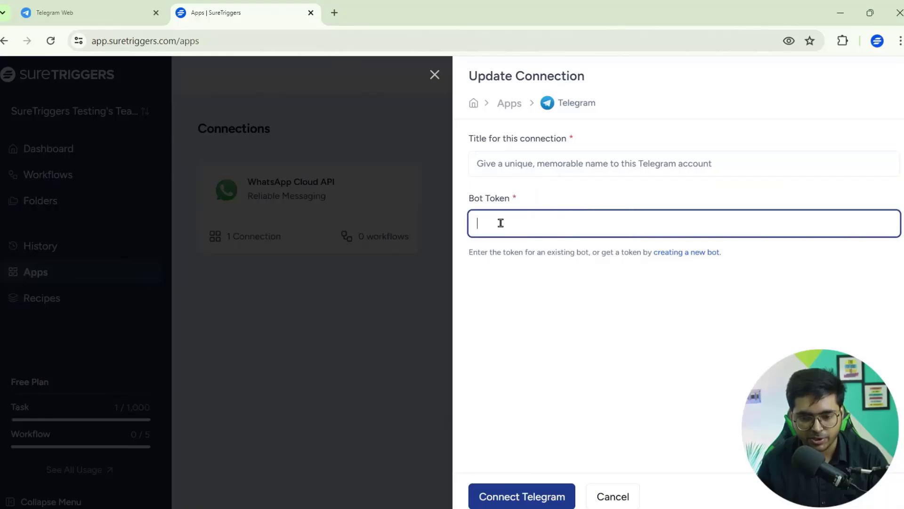
{"action": "left_click", "coordinate": [515, 167]}
{"action": "left_click", "coordinate": [554, 220]}
{"action": "left_click", "coordinate": [620, 216]}
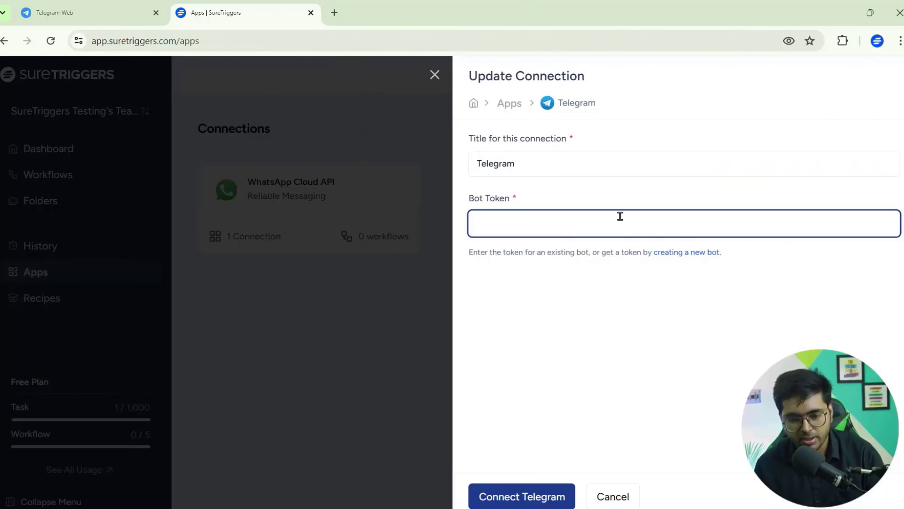
Step: Paste the bot token from Telegram Web and save the Telegram connection
{"action": "left_click", "coordinate": [81, 3]}
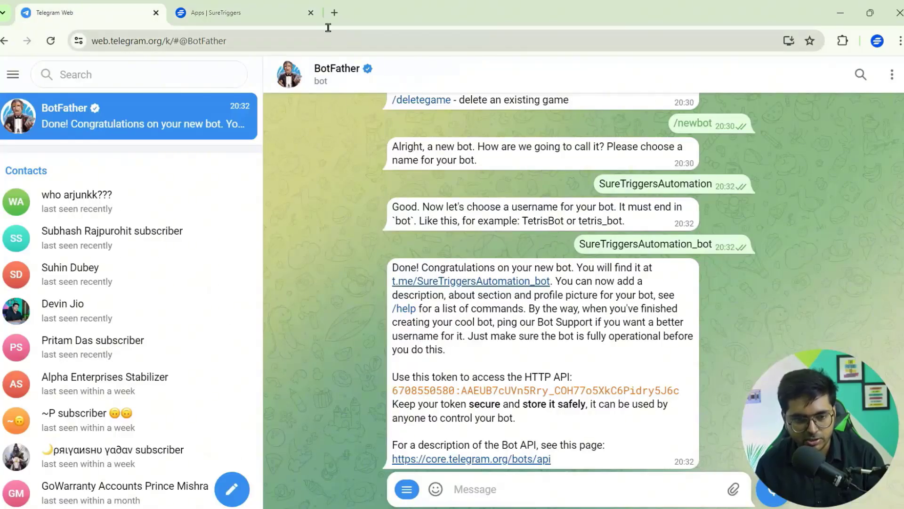
{"action": "left_click", "coordinate": [242, 4]}
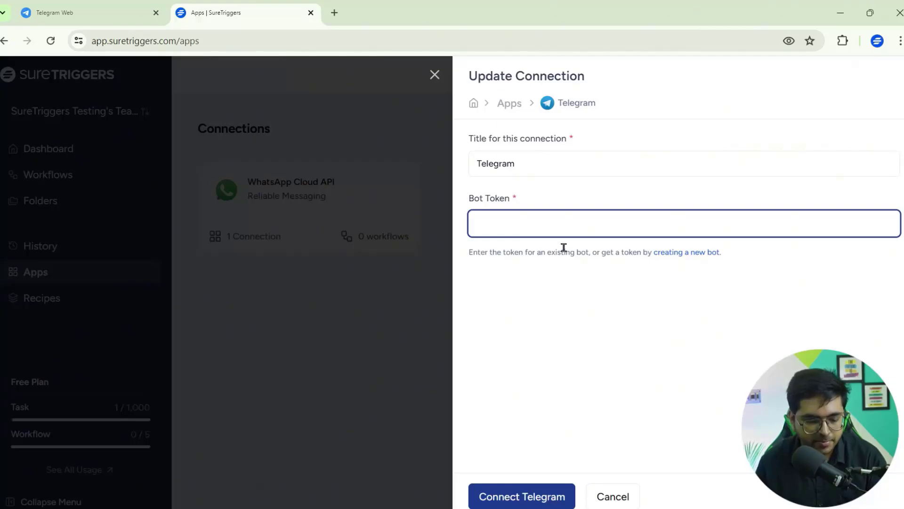
{"action": "key", "text": "ctrl+v"}
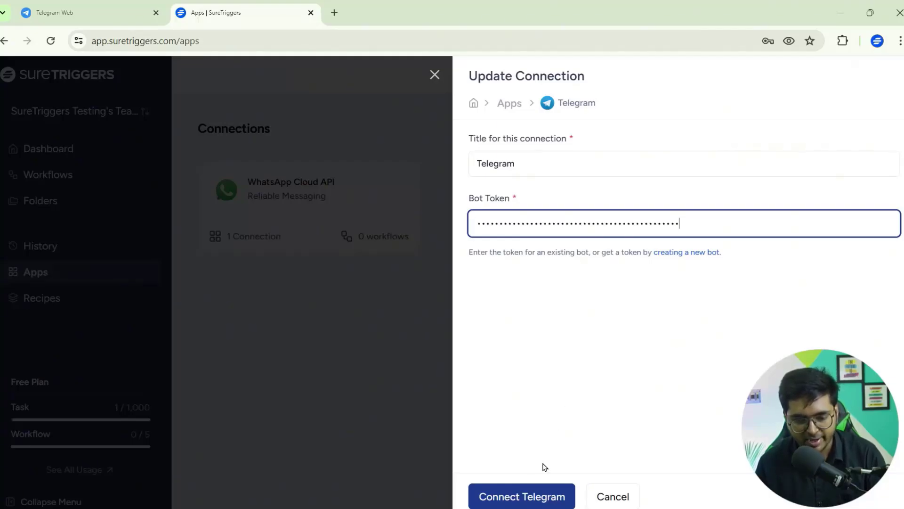
{"action": "left_click", "coordinate": [529, 498]}
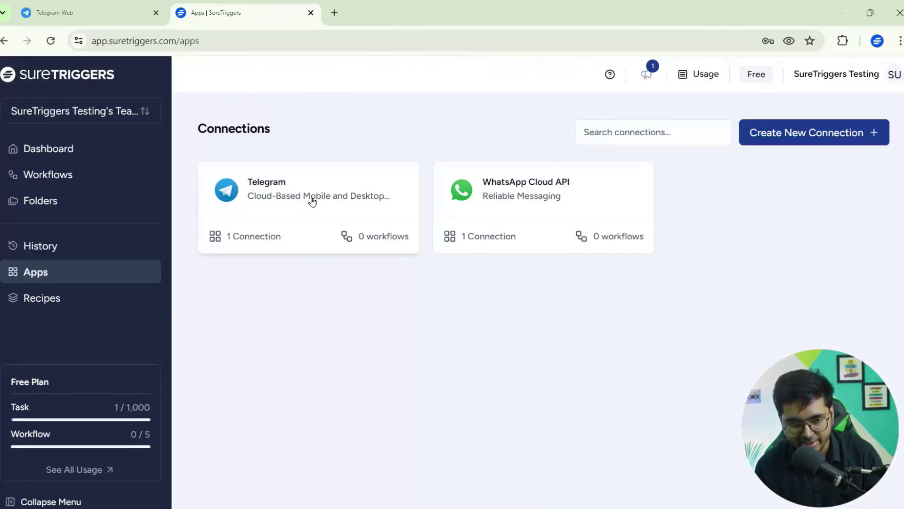
Step: Open the SureTriggersAutomation_bot chat from BotFather's link and send /start
{"action": "left_click", "coordinate": [97, 3]}
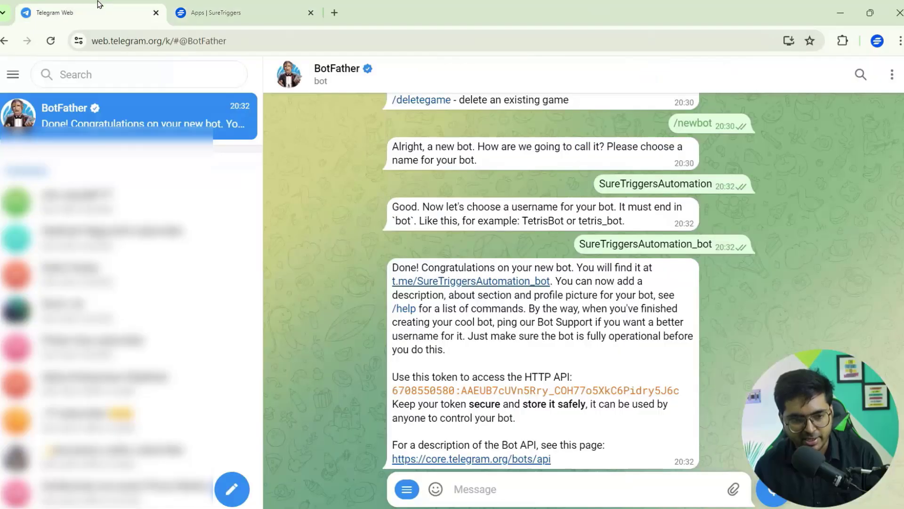
{"action": "left_click", "coordinate": [476, 283]}
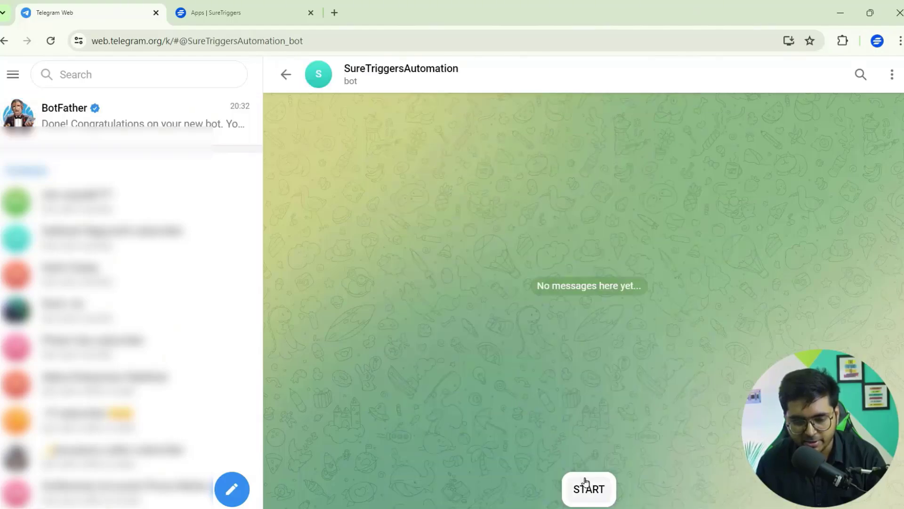
{"action": "left_click", "coordinate": [585, 485]}
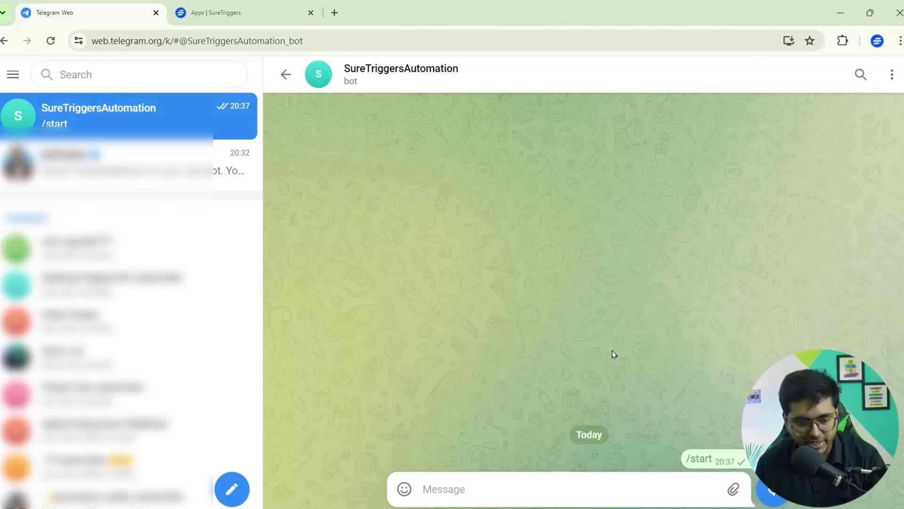
{"action": "left_click", "coordinate": [232, 488]}
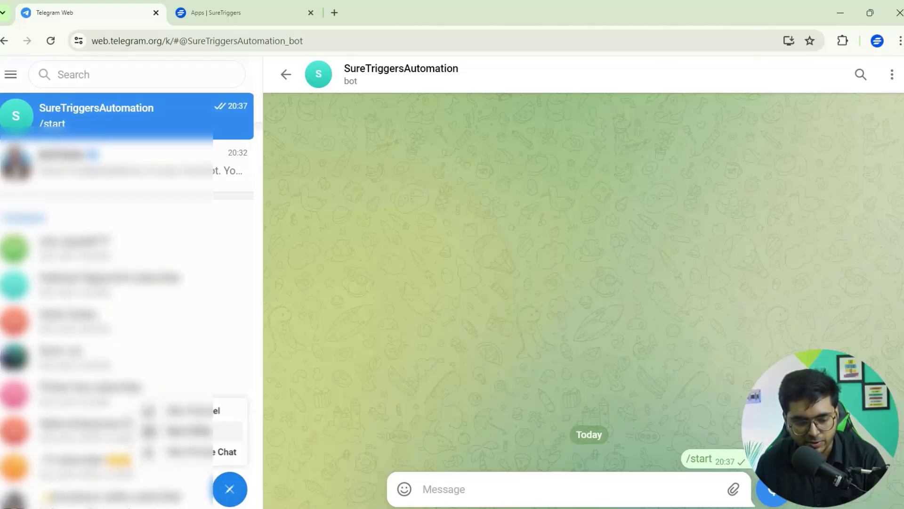
Step: Create a group 'SureTriggers Automation' with the SureTriggersAutomation bot and one other contact
{"action": "left_click", "coordinate": [188, 430]}
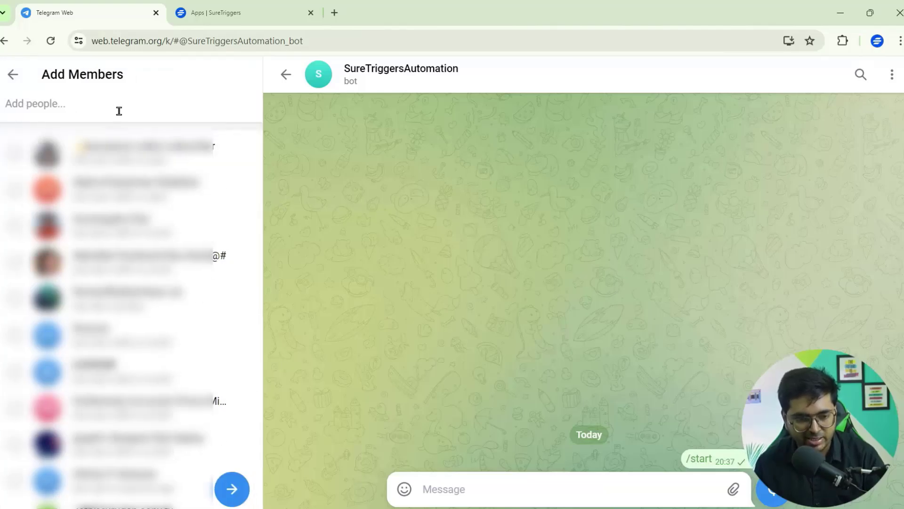
{"action": "type", "text": "s"}
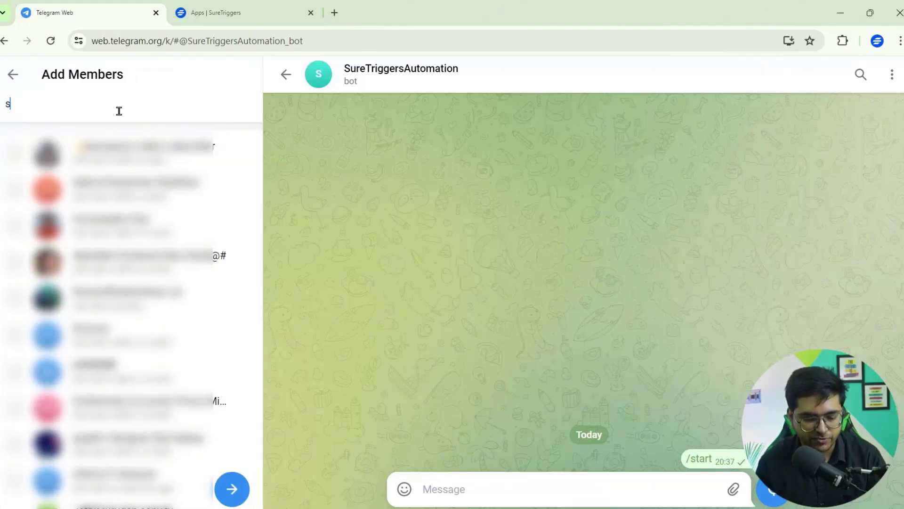
{"action": "type", "text": "uretriggers"}
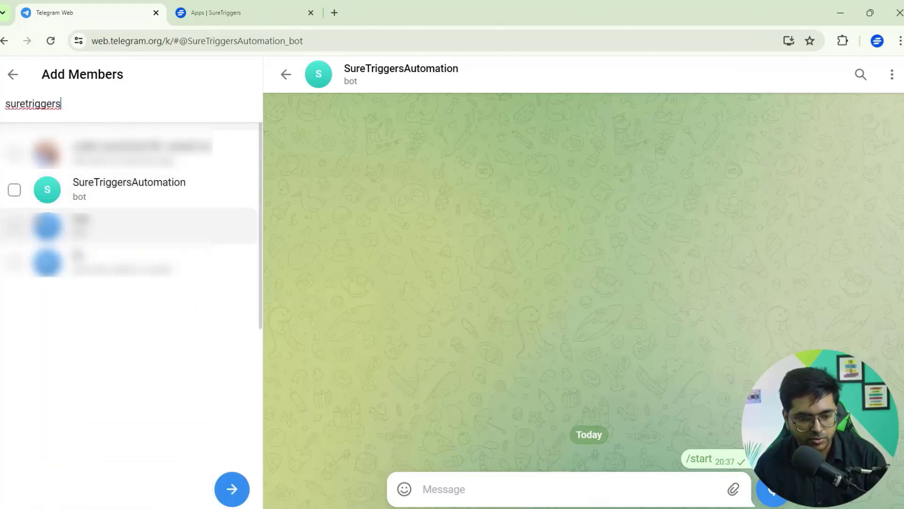
{"action": "left_click", "coordinate": [16, 191]}
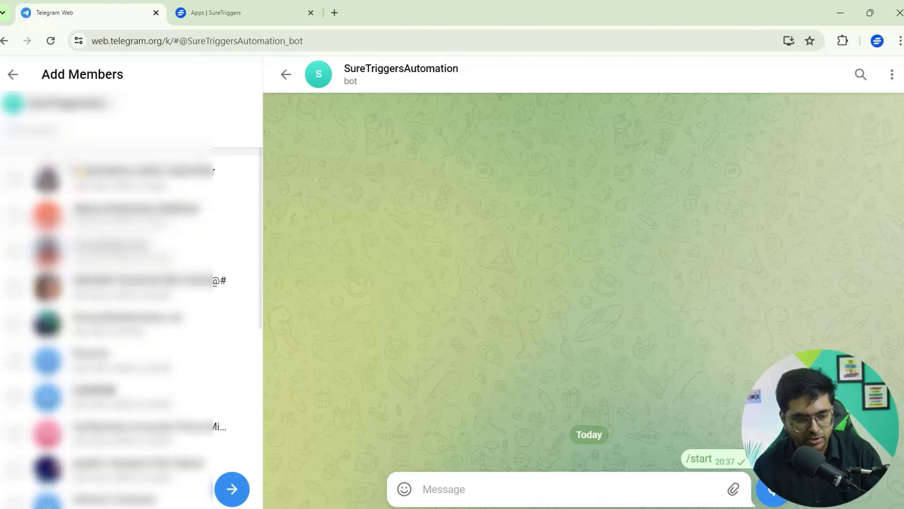
{"action": "left_click", "coordinate": [15, 324]}
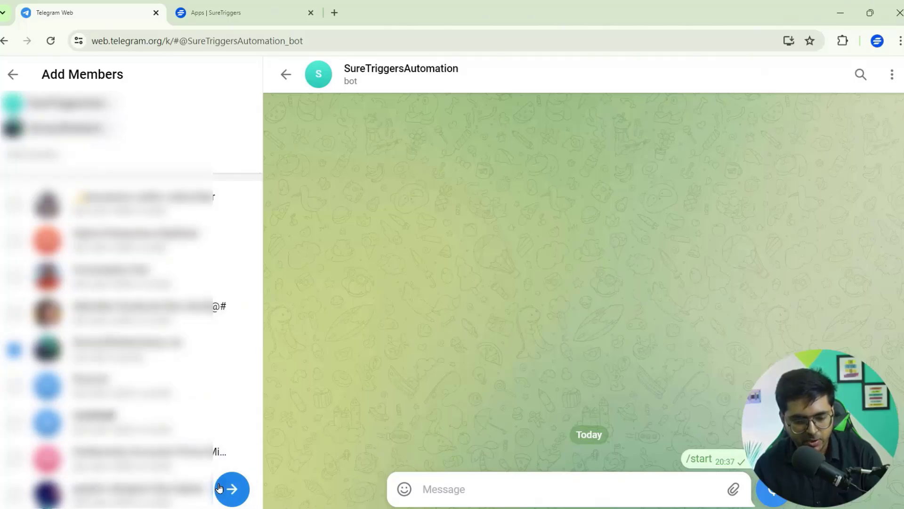
{"action": "left_click", "coordinate": [220, 488]}
{"action": "left_click", "coordinate": [69, 258]}
{"action": "left_click_drag", "start_coordinate": [68, 258], "coordinate": [2, 225]}
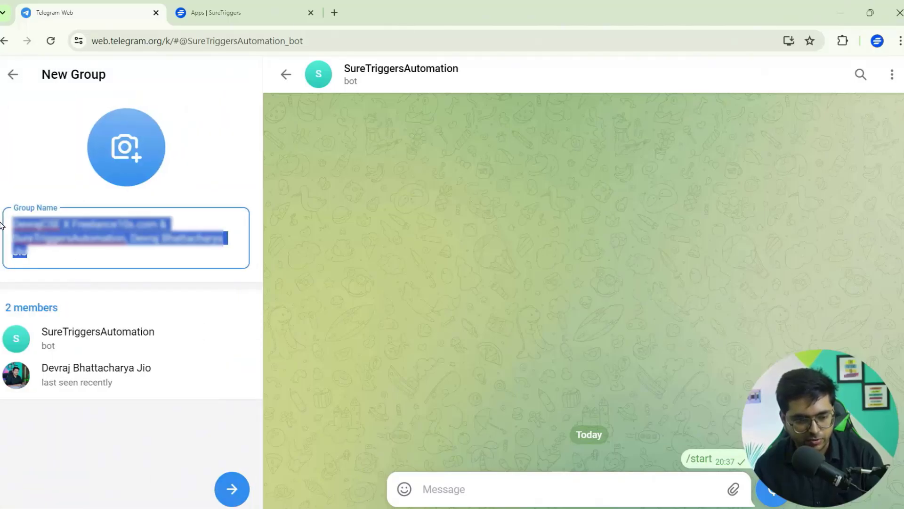
{"action": "type", "text": "SureTriggers Automation"}
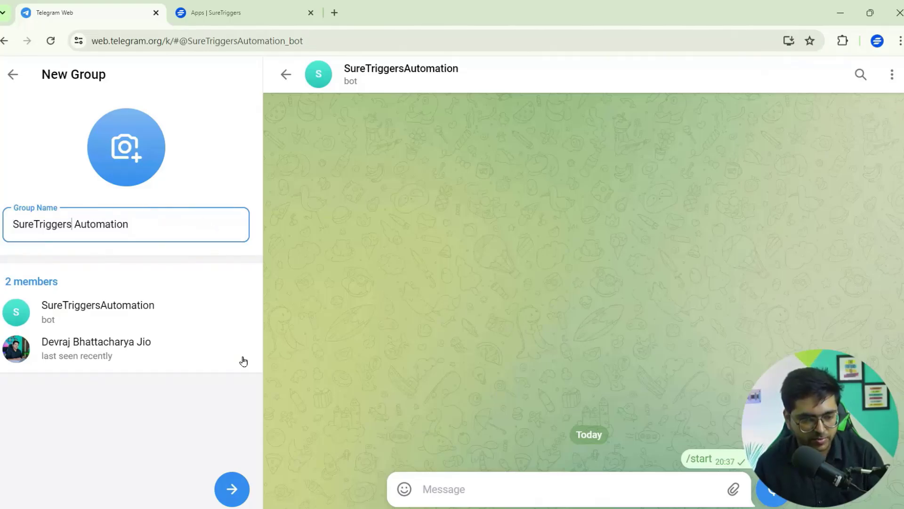
{"action": "left_click", "coordinate": [230, 489]}
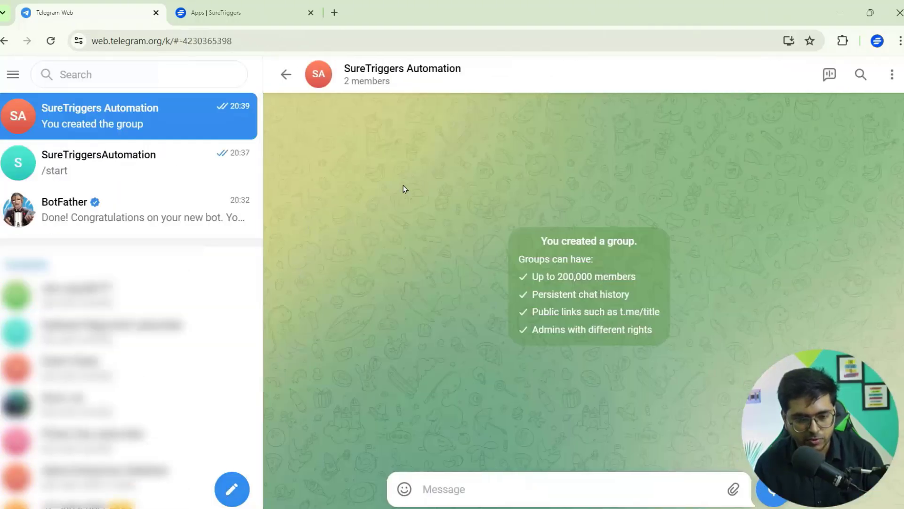
Step: Check the group's members and select its numeric id in the web address
{"action": "left_click", "coordinate": [406, 81]}
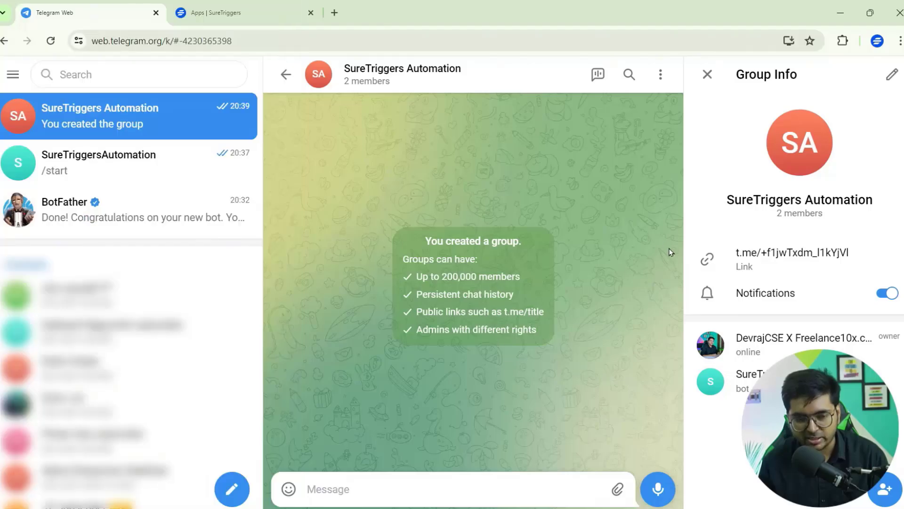
{"action": "left_click", "coordinate": [55, 43]}
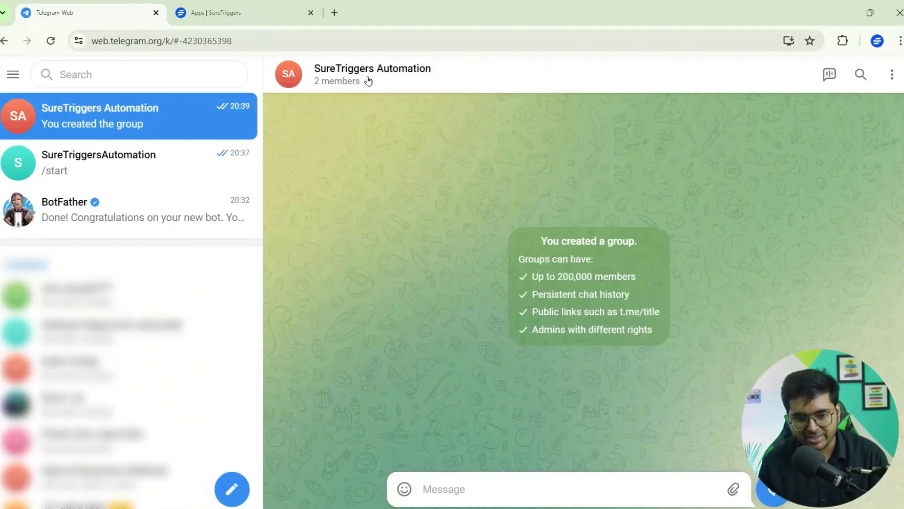
{"action": "left_click", "coordinate": [368, 81]}
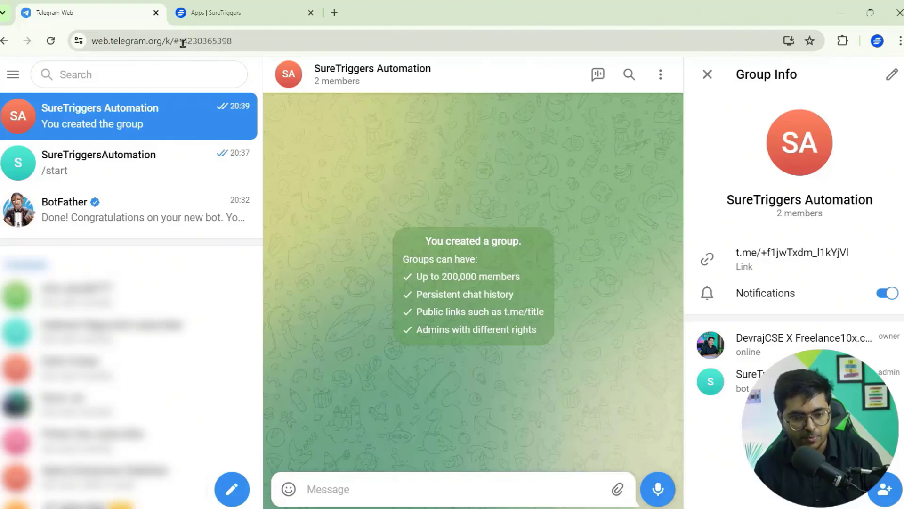
{"action": "left_click_drag", "start_coordinate": [180, 41], "coordinate": [234, 42]}
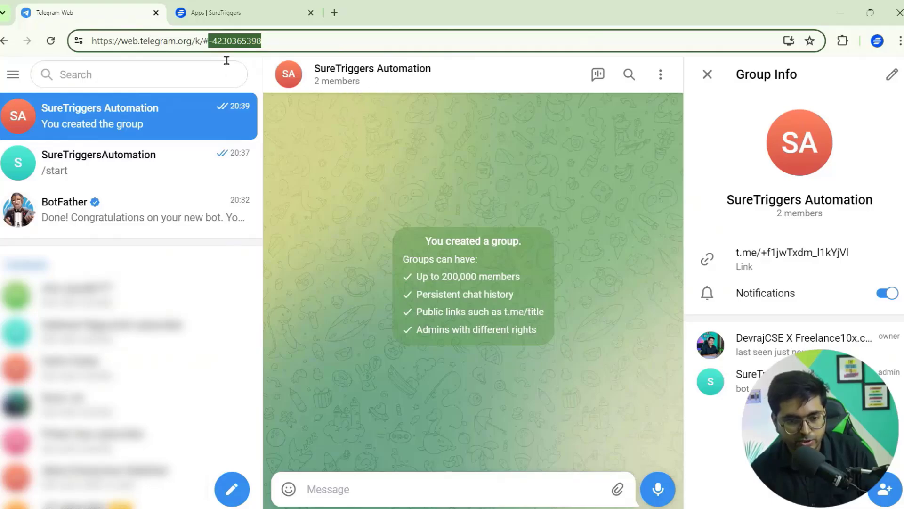
{"action": "left_click", "coordinate": [244, 5]}
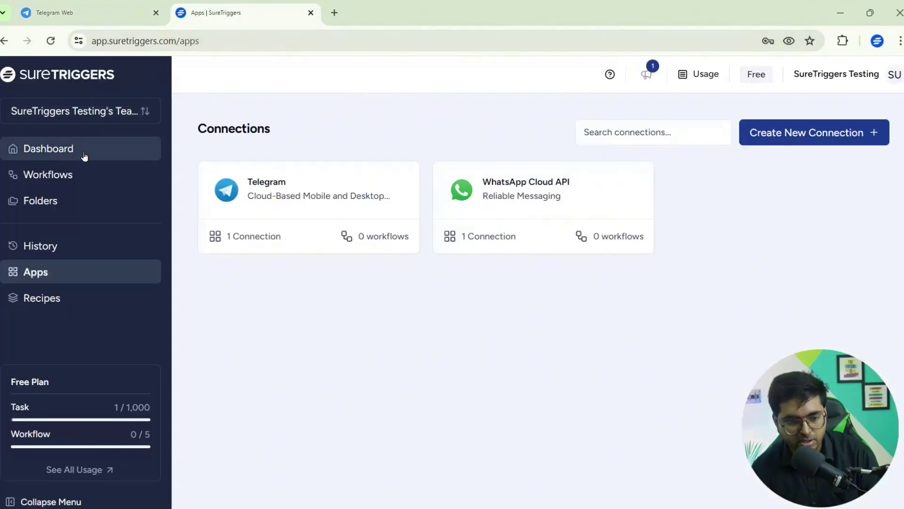
Step: Create a blank workflow from scratch named 'Google Sheets To Telegram'
{"action": "left_click", "coordinate": [70, 174]}
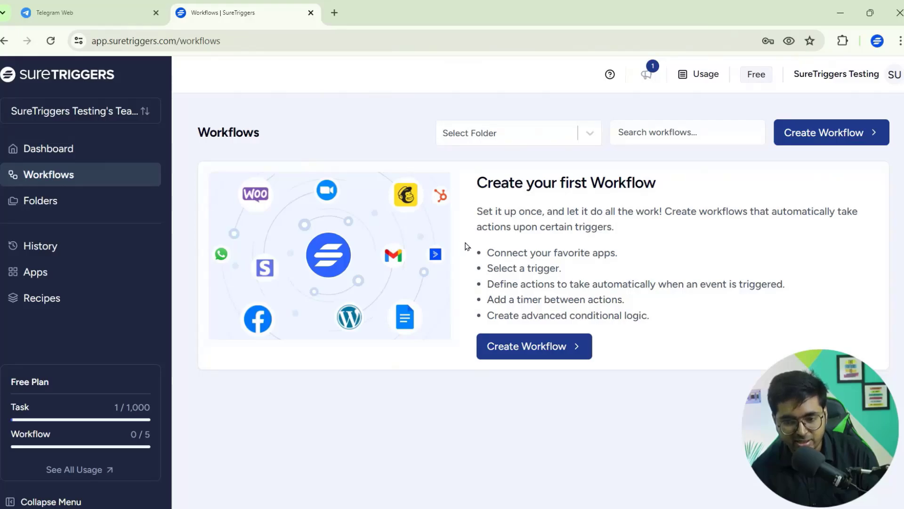
{"action": "left_click", "coordinate": [838, 133]}
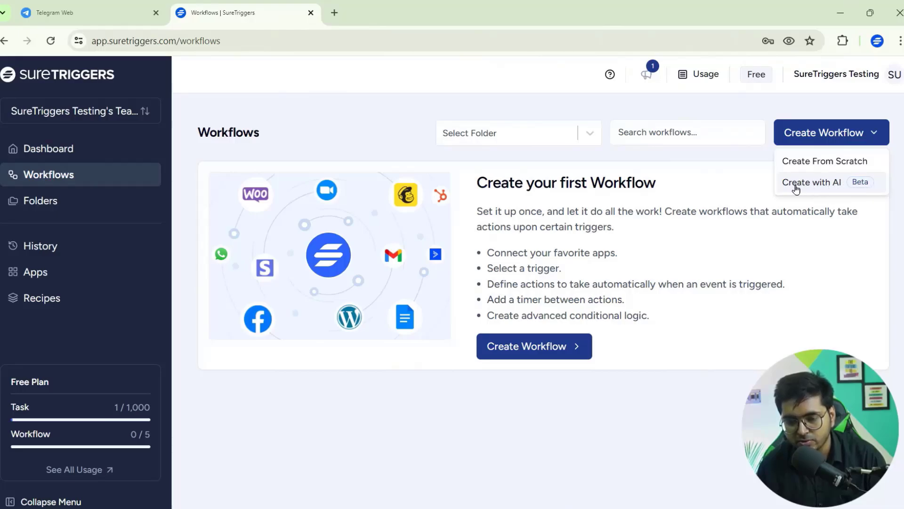
{"action": "left_click", "coordinate": [828, 163]}
{"action": "left_click", "coordinate": [504, 286]}
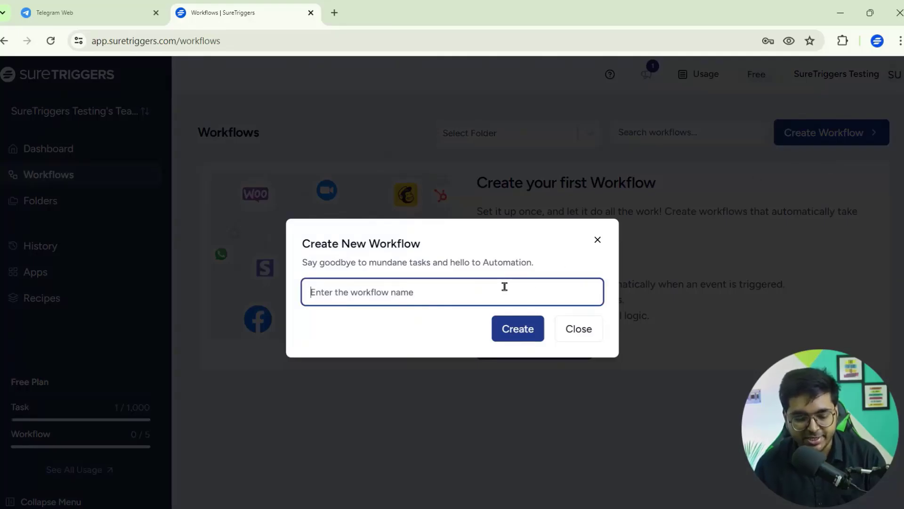
{"action": "type", "text": "Google Sheets To Telegram"}
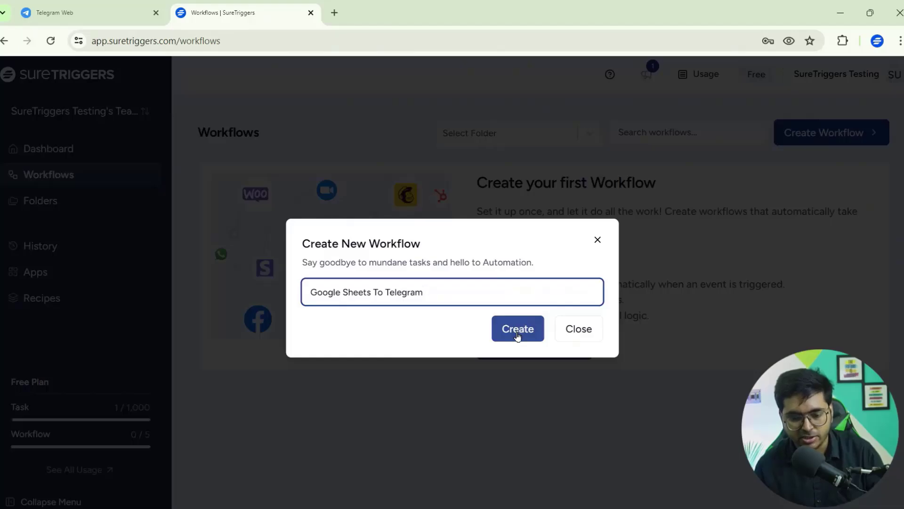
{"action": "left_click", "coordinate": [517, 332]}
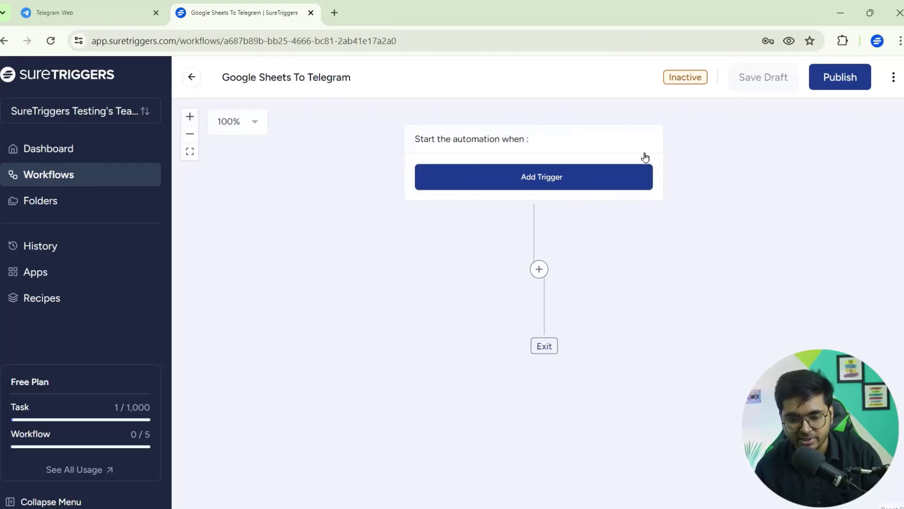
{"action": "left_click", "coordinate": [526, 175]}
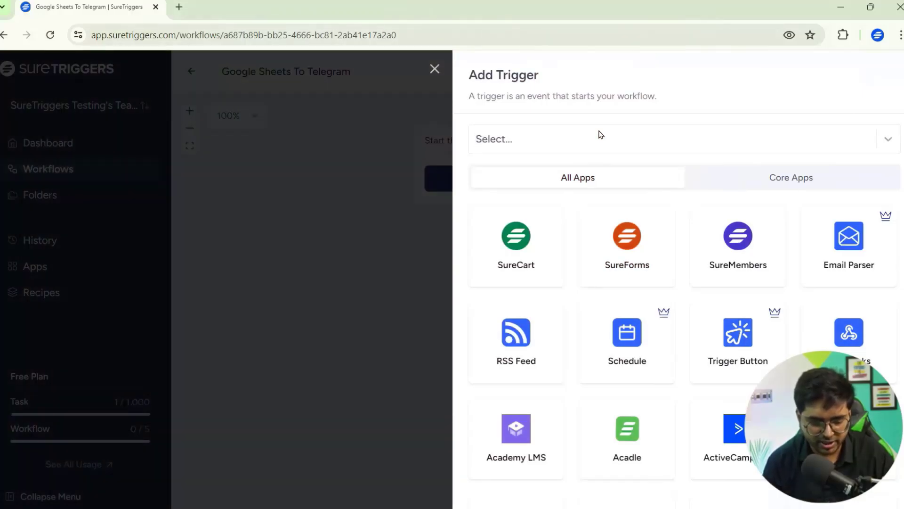
Step: Set the trigger to Google Sheets with the New or Updated Spreadsheet Row event
{"action": "left_click", "coordinate": [601, 135]}
{"action": "type", "text": "g"}
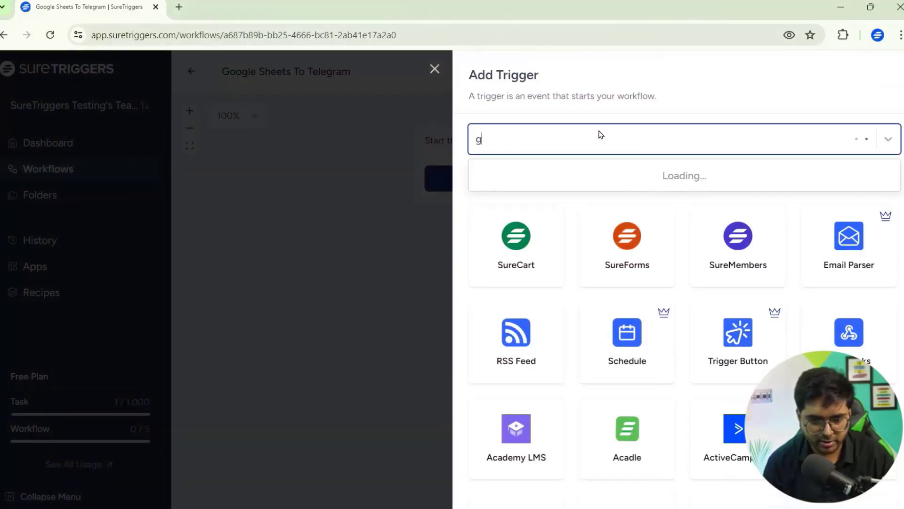
{"action": "type", "text": "oogle sheets"}
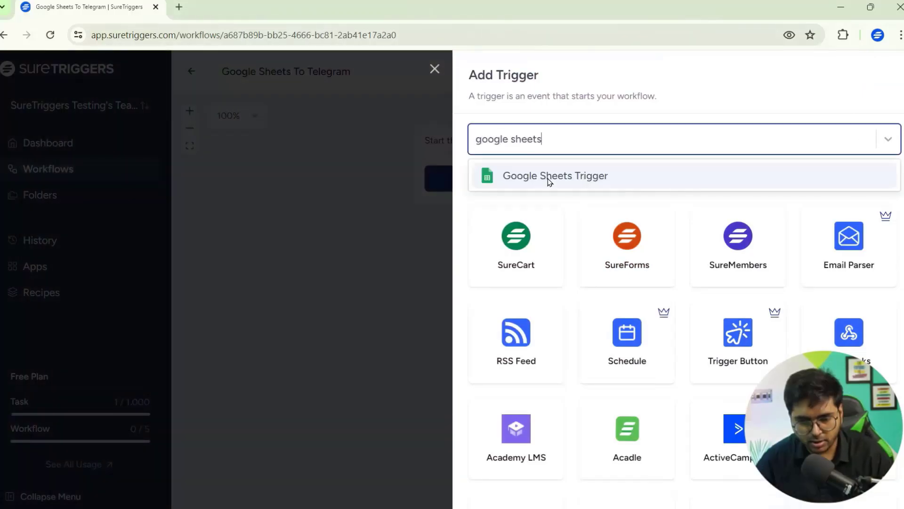
{"action": "left_click", "coordinate": [604, 178]}
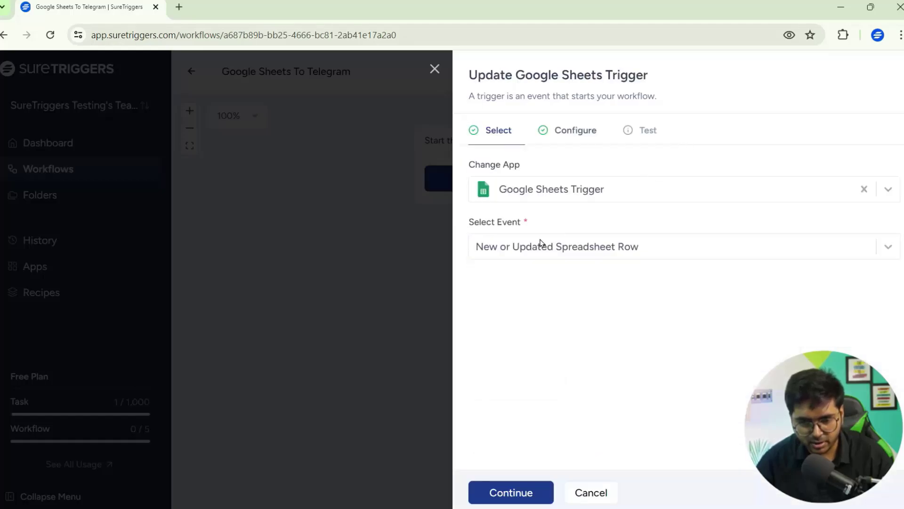
{"action": "left_click", "coordinate": [503, 256]}
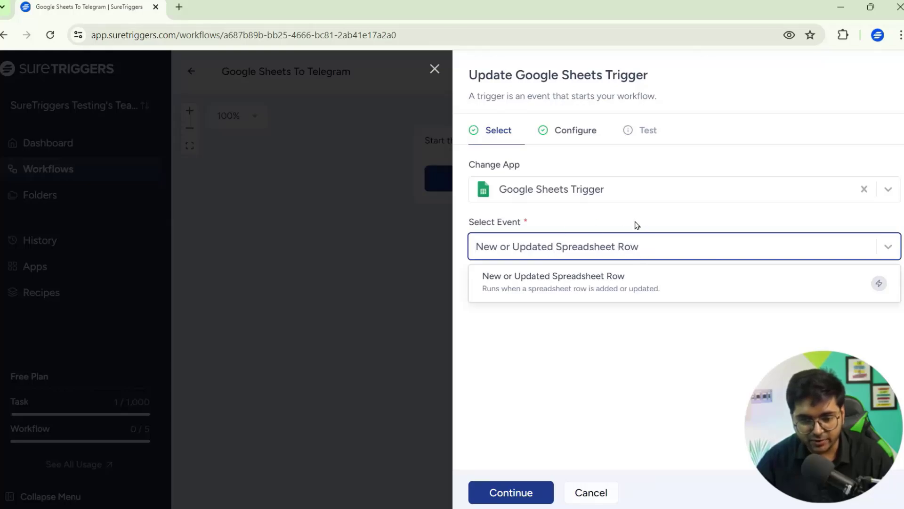
{"action": "left_click", "coordinate": [528, 276]}
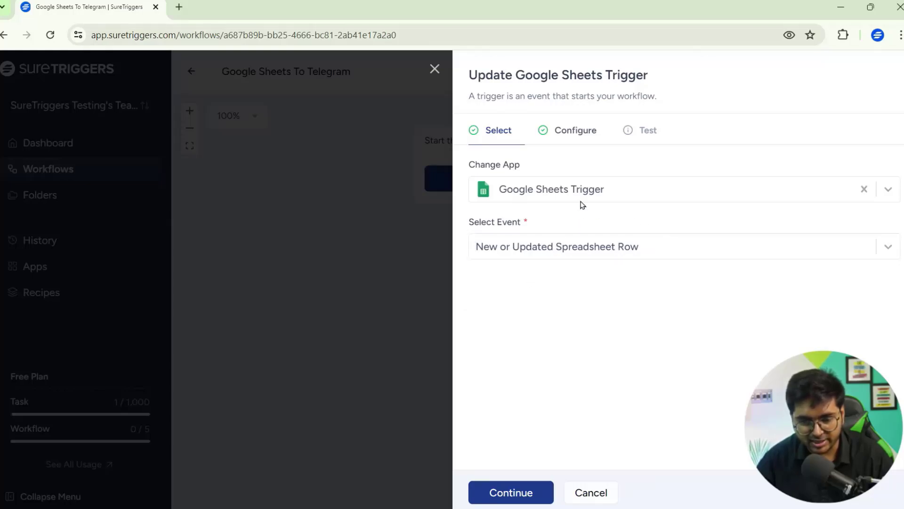
{"action": "left_click", "coordinate": [528, 494]}
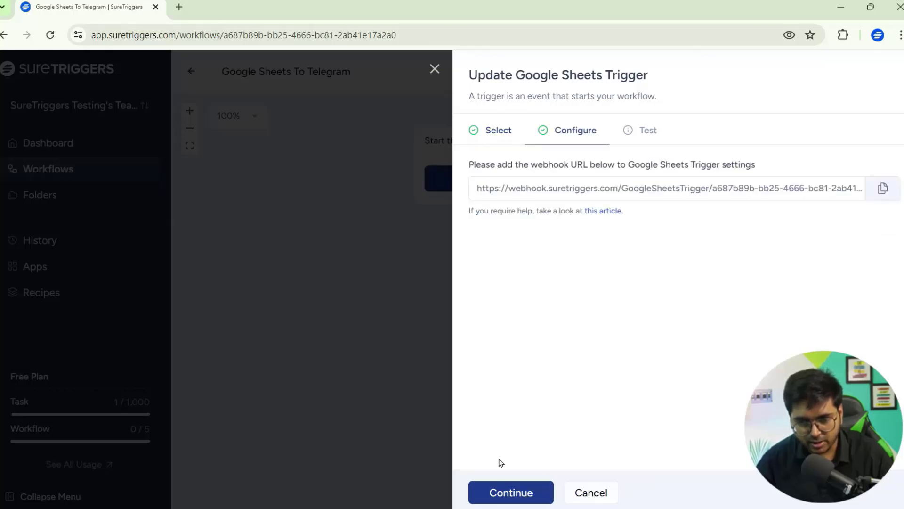
Step: Copy the trigger's webhook URL and open a new browser tab
{"action": "left_click", "coordinate": [883, 188]}
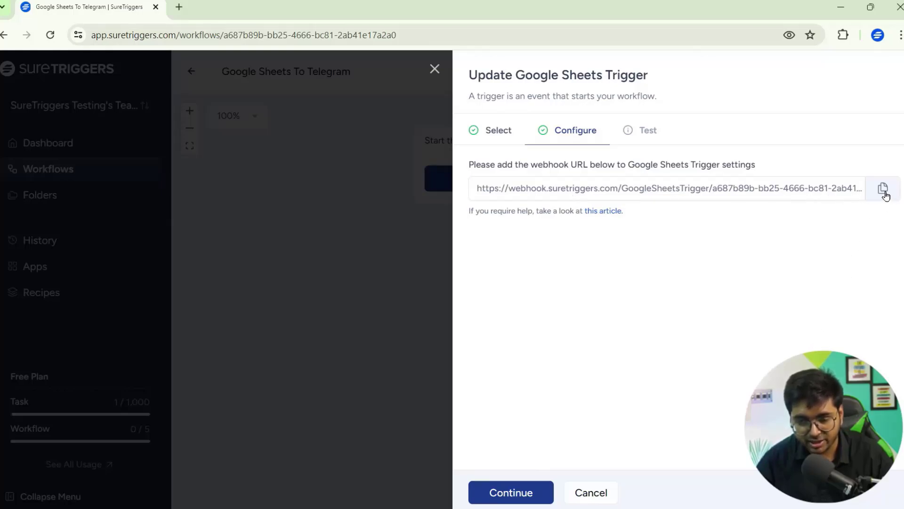
{"action": "left_click", "coordinate": [885, 193]}
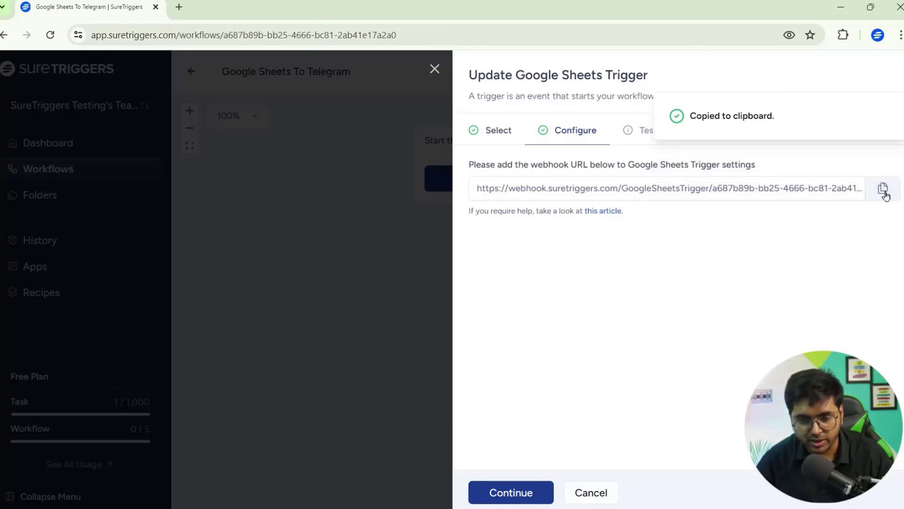
{"action": "left_click", "coordinate": [179, 7]}
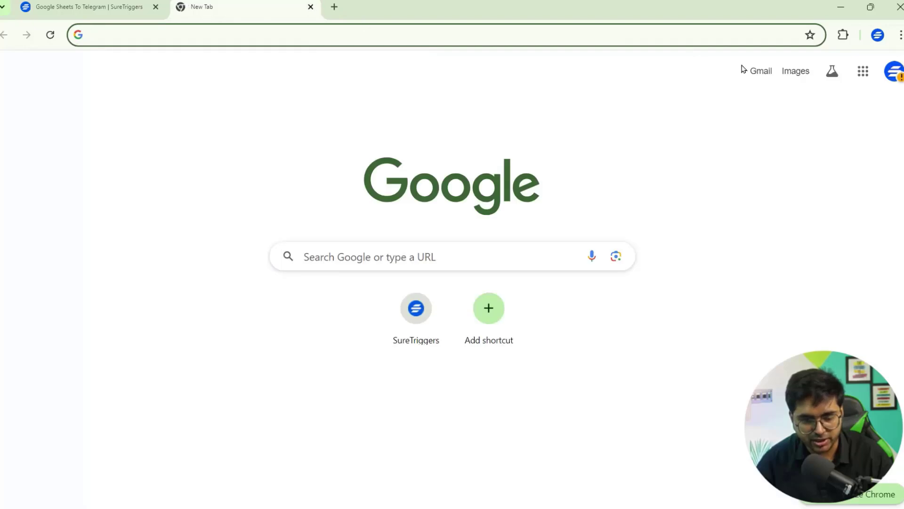
Step: Search the Sheets add-on marketplace for 'suretrigg' and confirm SureTriggers Webhook shows as installed
{"action": "left_click", "coordinate": [863, 71]}
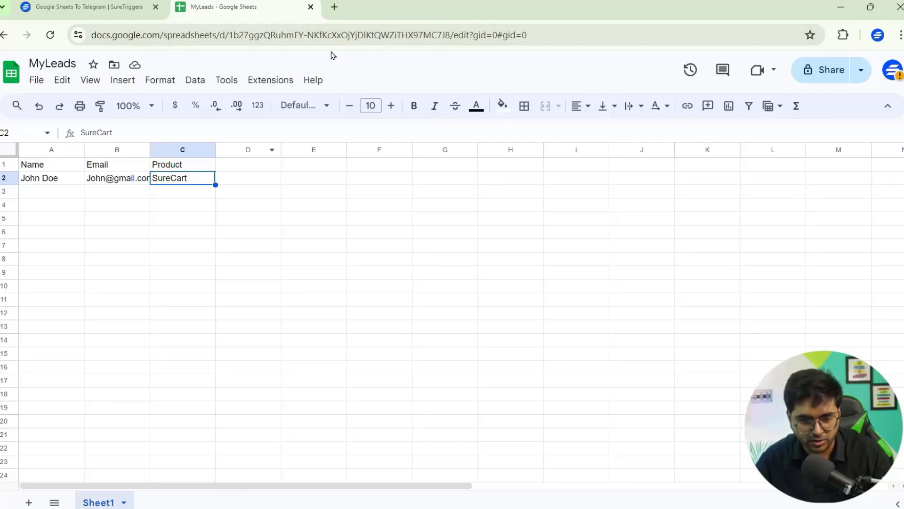
{"action": "left_click", "coordinate": [270, 78]}
{"action": "mouse_move", "coordinate": [373, 107]}
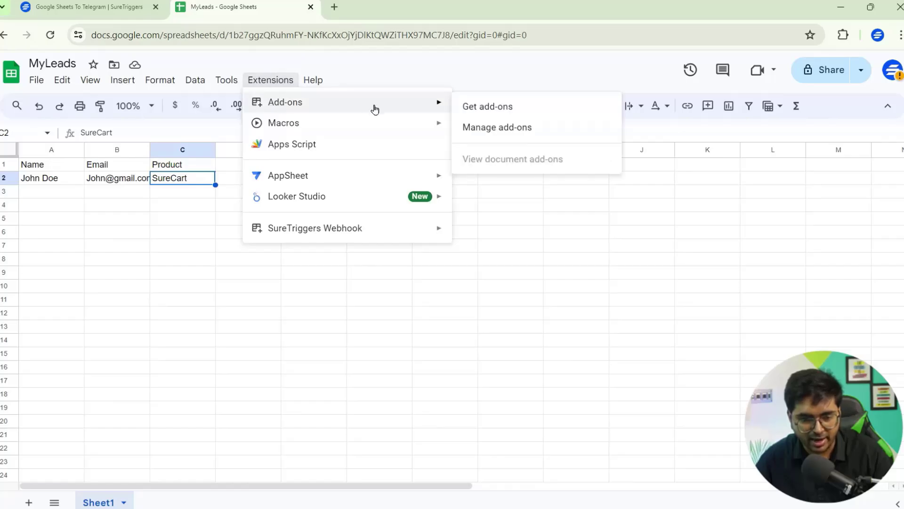
{"action": "left_click", "coordinate": [490, 107]}
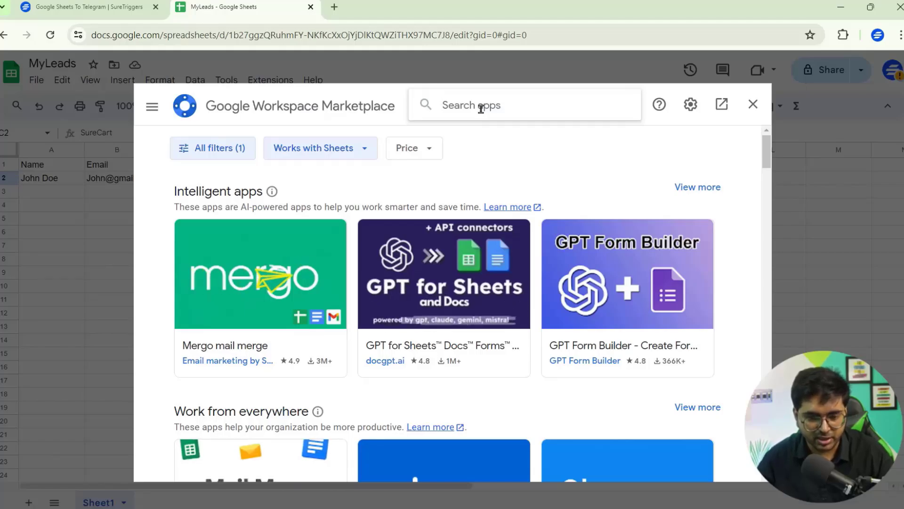
{"action": "type", "text": "suretrigg"}
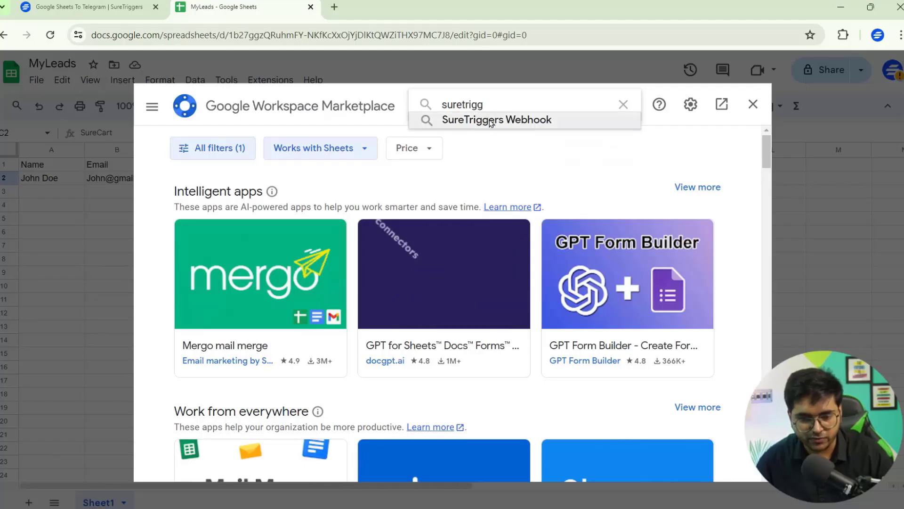
{"action": "left_click", "coordinate": [486, 119]}
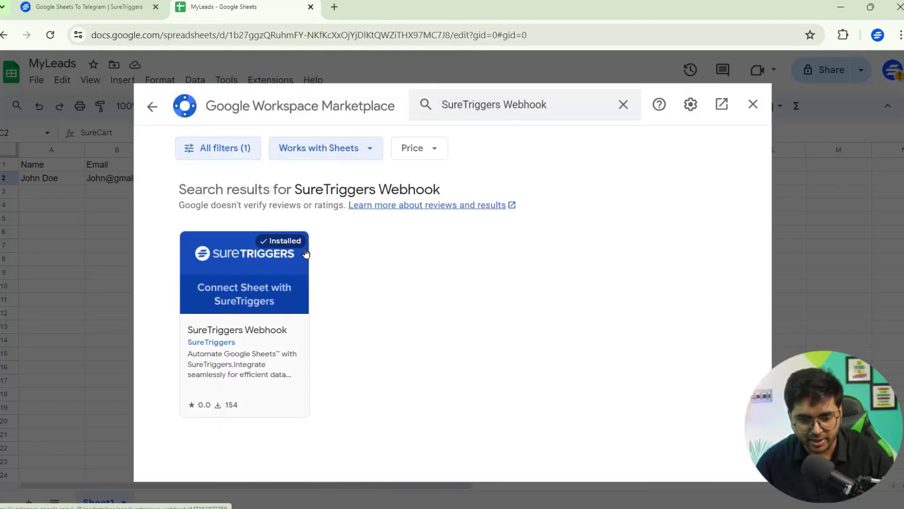
{"action": "left_click", "coordinate": [755, 105]}
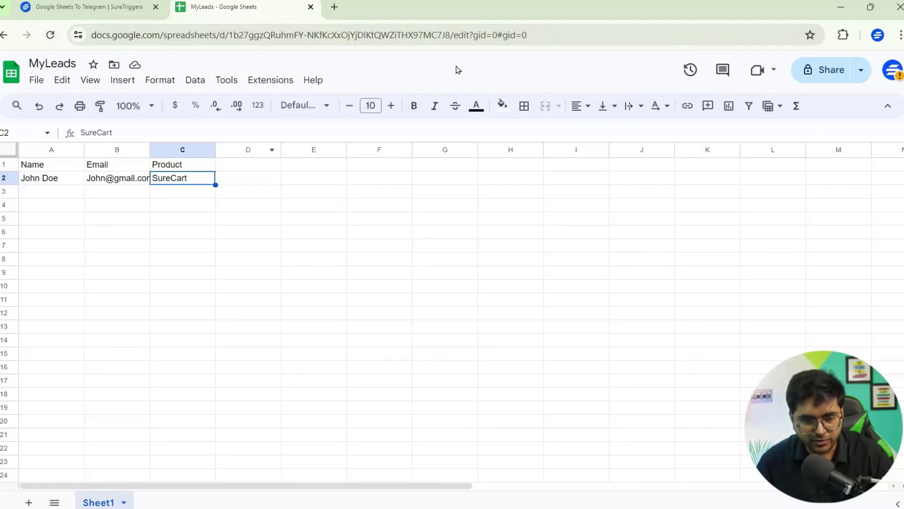
Step: Start the SureTriggers Webhook setup and paste the copied SureTriggers webhook URL
{"action": "left_click", "coordinate": [282, 79]}
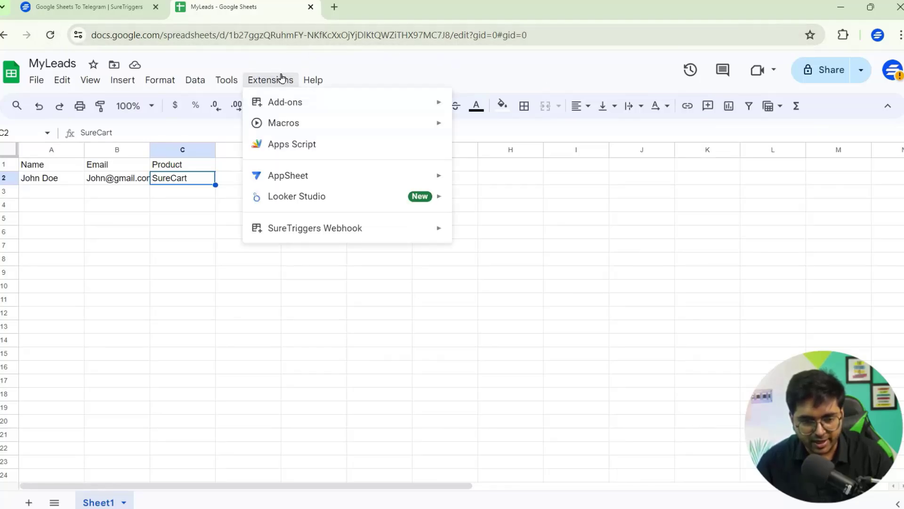
{"action": "mouse_move", "coordinate": [284, 229]}
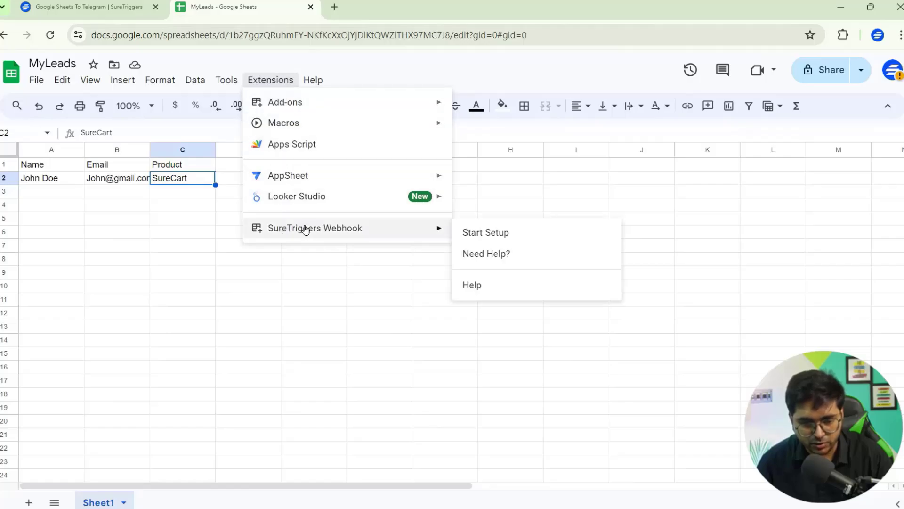
{"action": "left_click", "coordinate": [475, 234]}
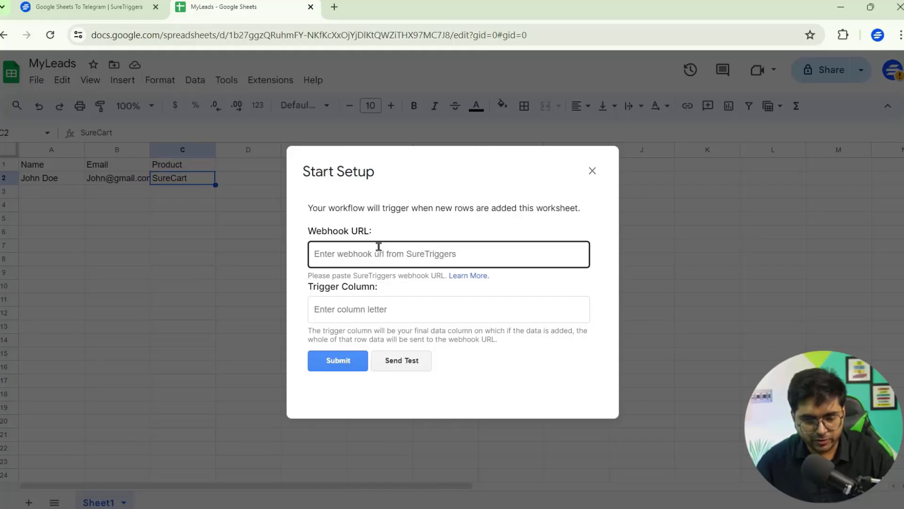
{"action": "left_click", "coordinate": [94, 7]}
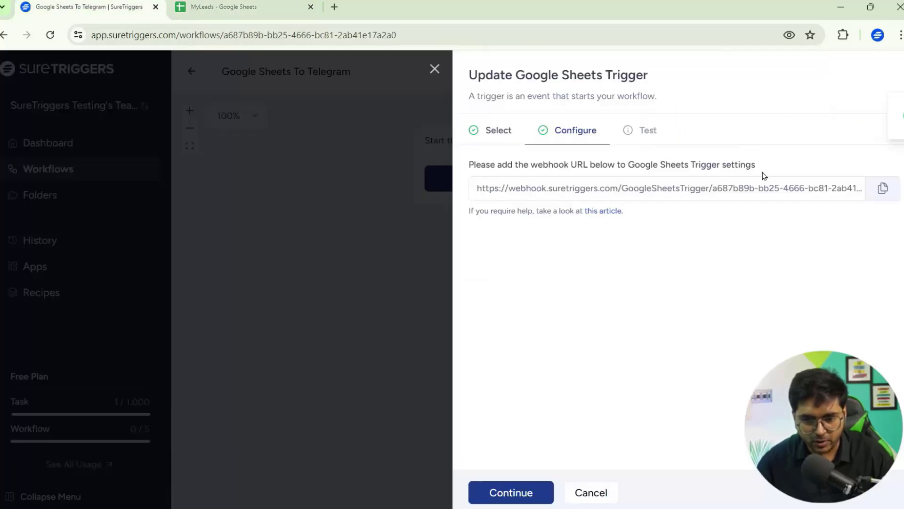
{"action": "left_click", "coordinate": [876, 190]}
{"action": "left_click", "coordinate": [221, 6]}
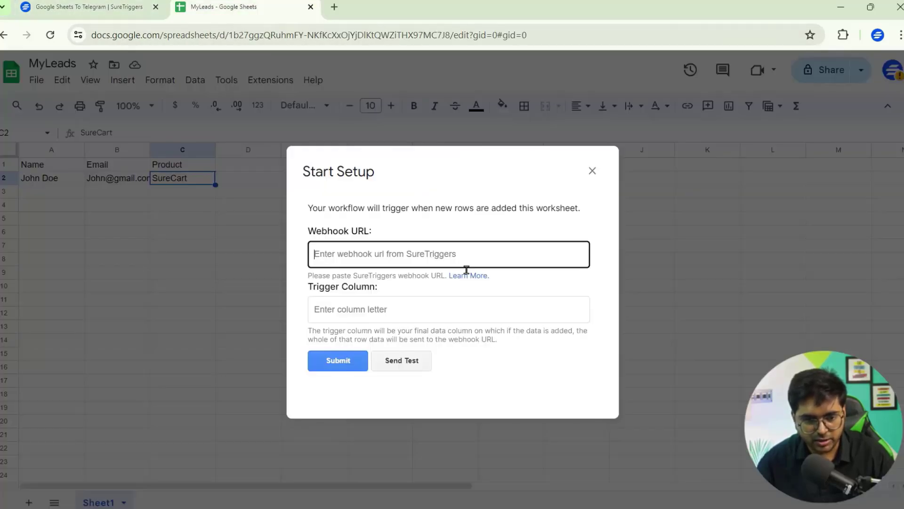
{"action": "right_click", "coordinate": [438, 254]}
{"action": "left_click", "coordinate": [471, 367]}
Step: Set the trigger column to C, send test data, and submit the configuration
{"action": "left_click", "coordinate": [370, 316]}
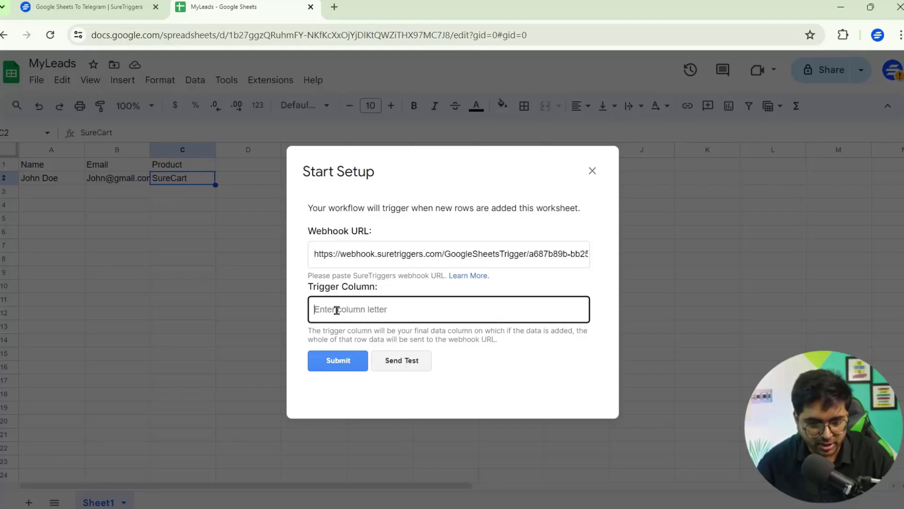
{"action": "type", "text": "C"}
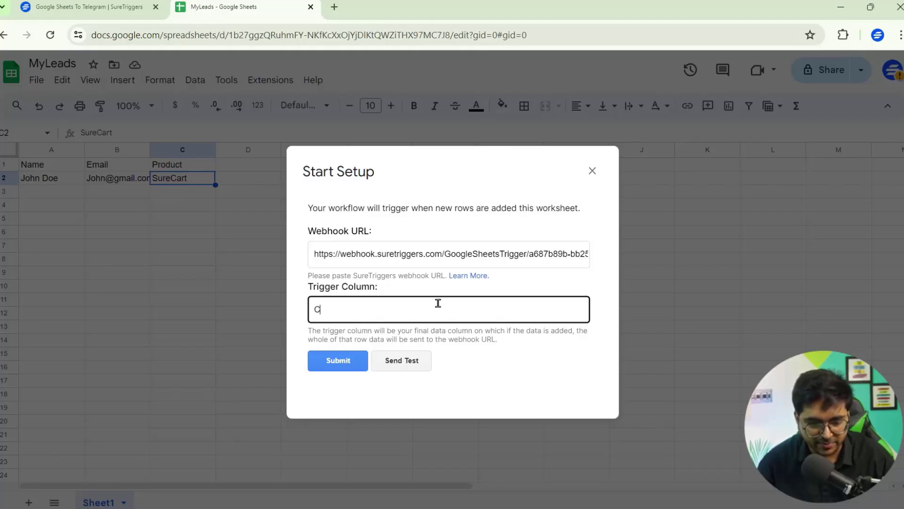
{"action": "left_click", "coordinate": [404, 362]}
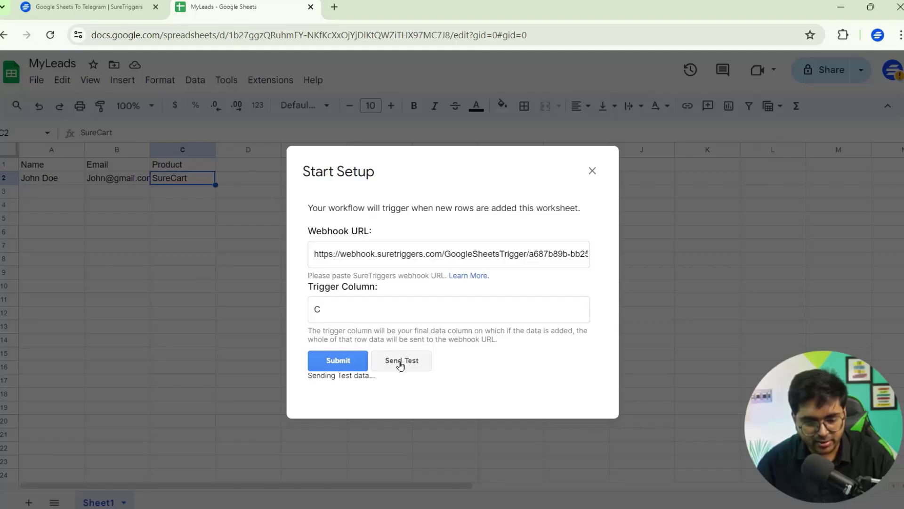
{"action": "left_click", "coordinate": [346, 371]}
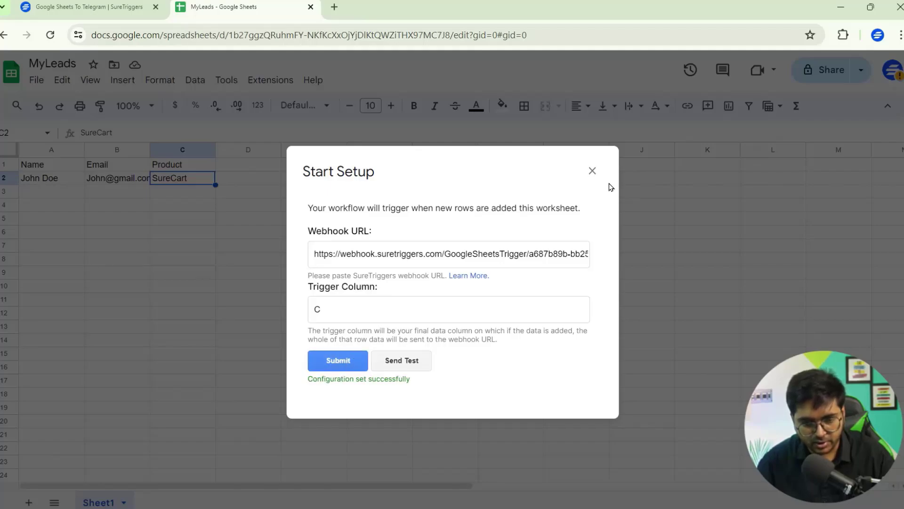
Step: Re-enable data sending in the SureTriggers Webhook add-on, then continue to the SureTriggers trigger test
{"action": "left_click", "coordinate": [593, 172]}
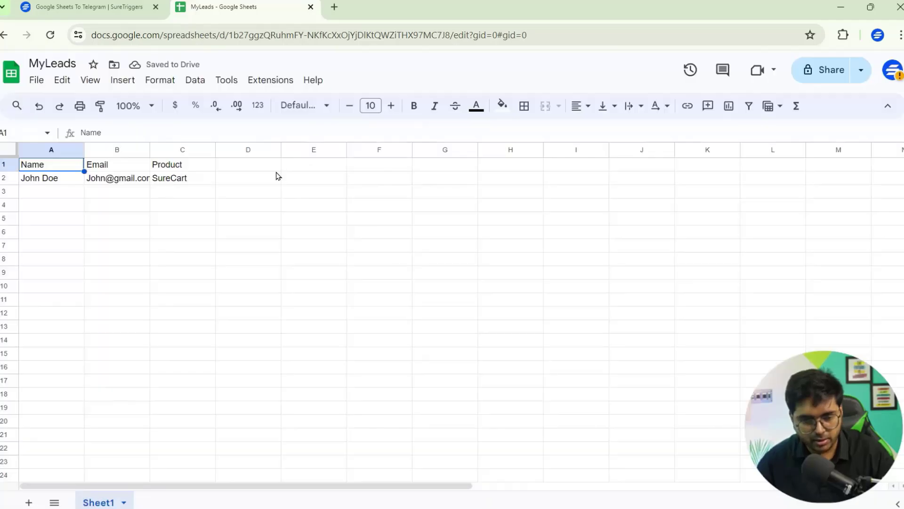
{"action": "left_click", "coordinate": [270, 81]}
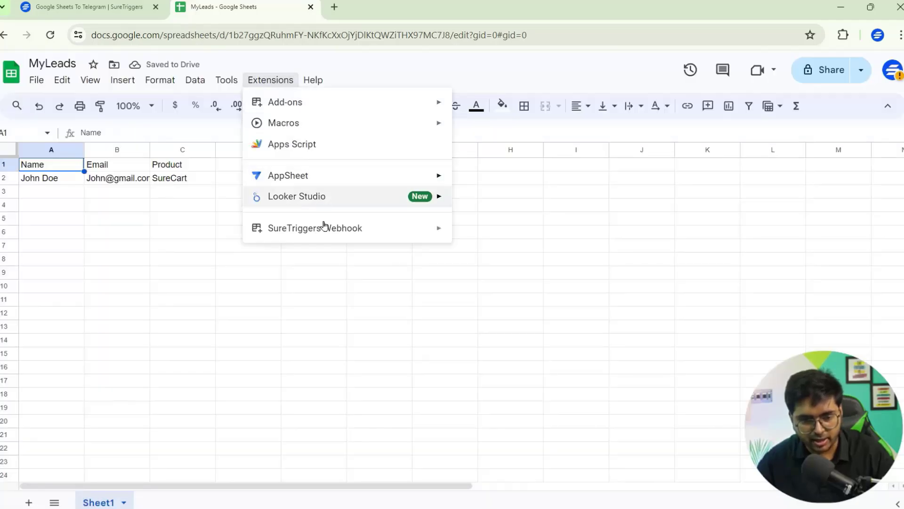
{"action": "mouse_move", "coordinate": [324, 227]}
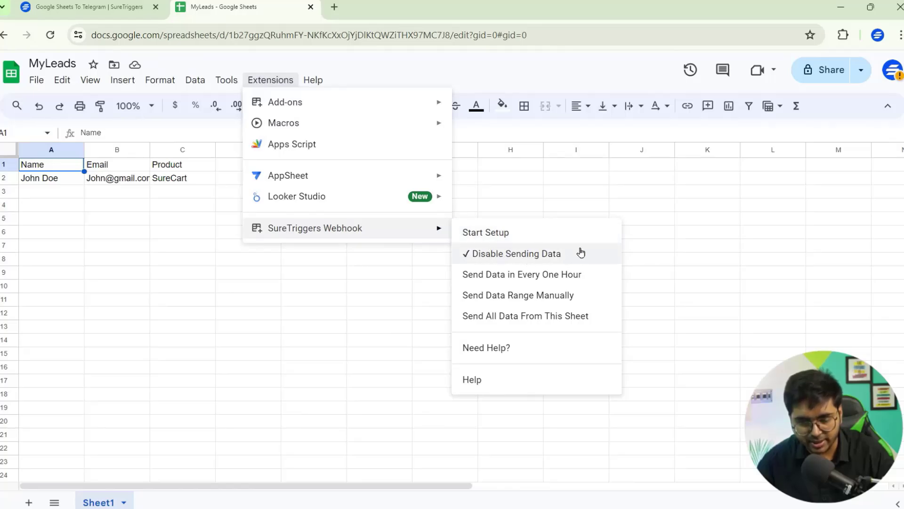
{"action": "left_click", "coordinate": [542, 257]}
{"action": "left_click", "coordinate": [263, 83]}
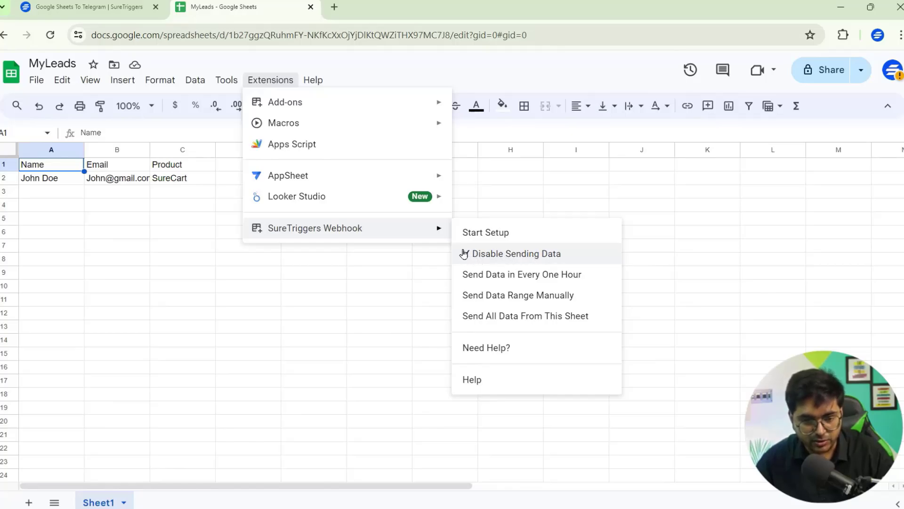
{"action": "left_click", "coordinate": [89, 7]}
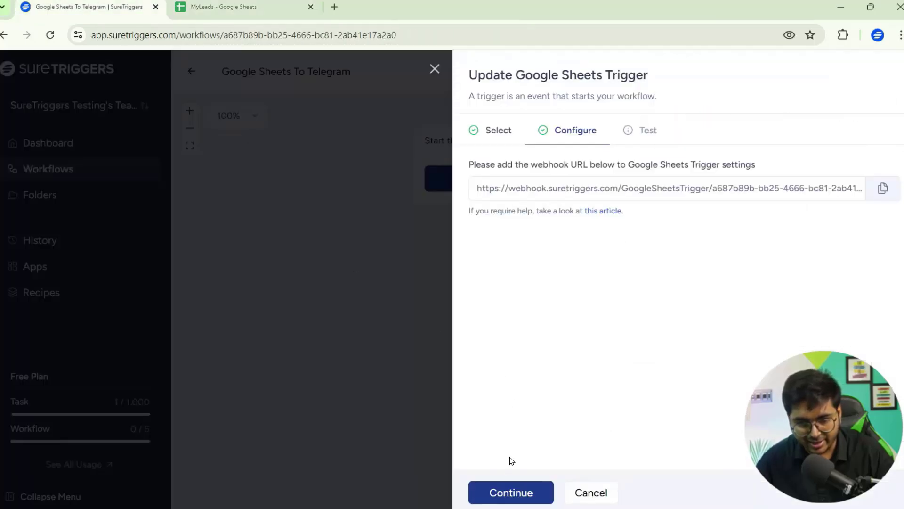
{"action": "left_click", "coordinate": [508, 492]}
Step: Add a new lead in row 3 of MyLeads with a name, Gmail address and product Astra
{"action": "left_click_drag", "start_coordinate": [480, 243], "coordinate": [710, 256]}
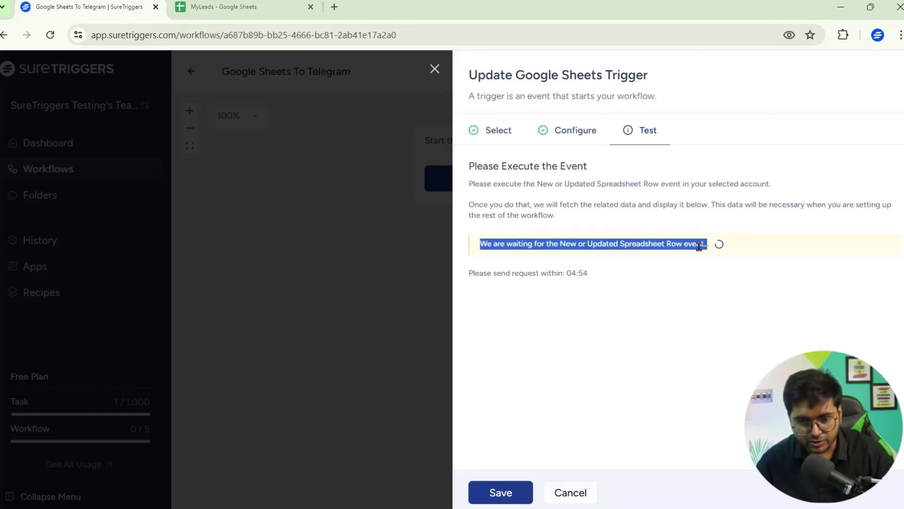
{"action": "left_click", "coordinate": [699, 246]}
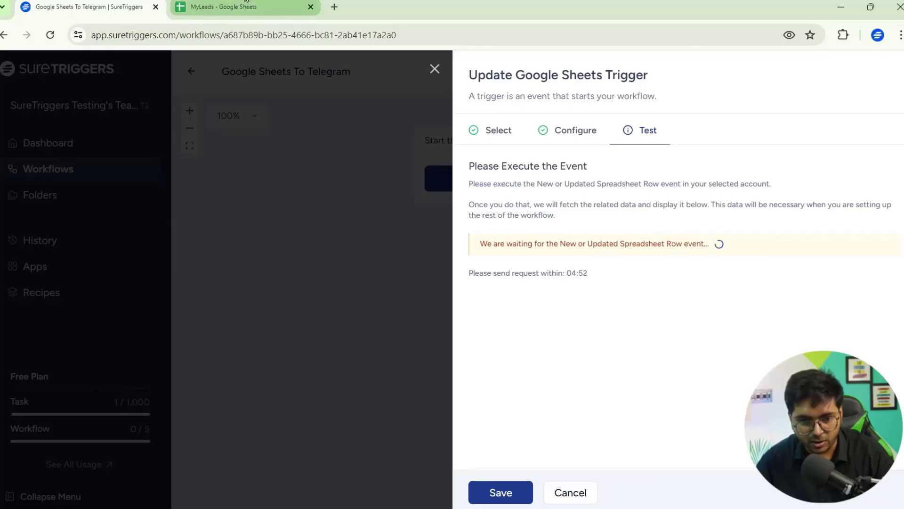
{"action": "left_click", "coordinate": [246, 4]}
{"action": "left_click", "coordinate": [65, 192]}
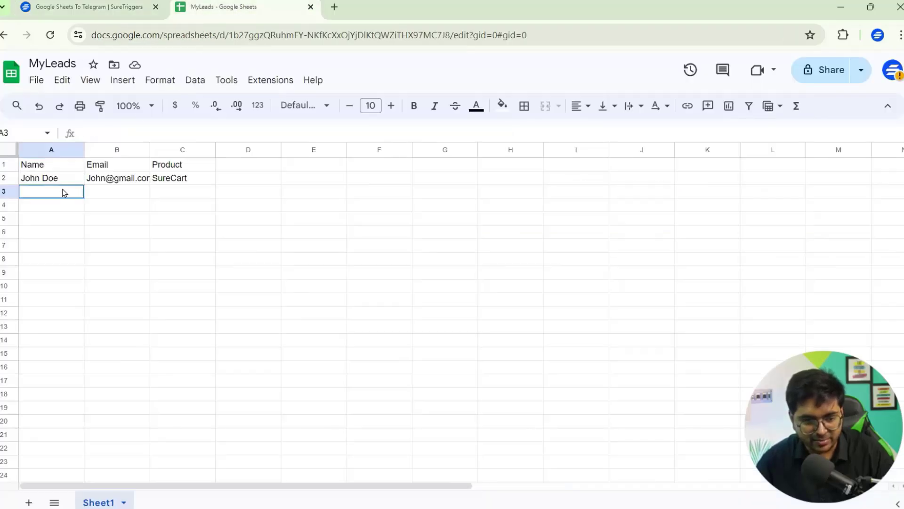
{"action": "key", "text": "Tab"}
{"action": "key", "text": "Tab"}
{"action": "type", "text": "Astra"}
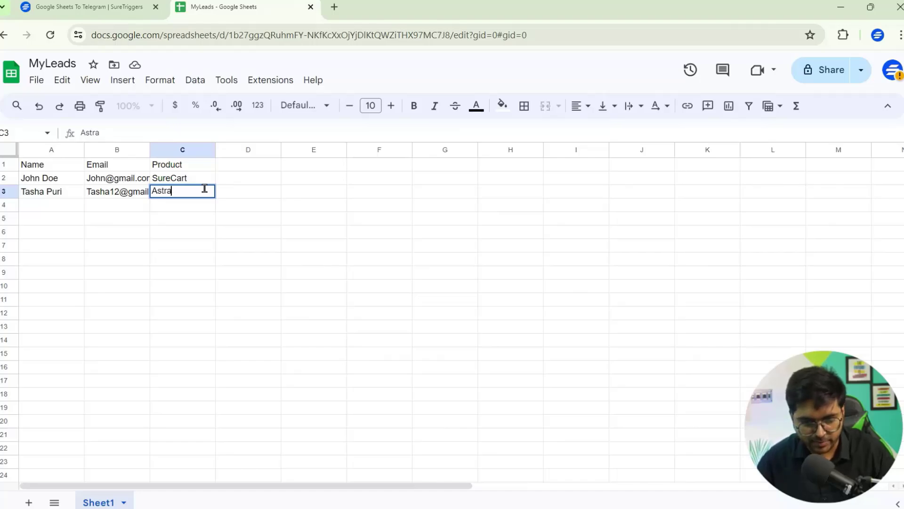
{"action": "key", "text": "Return"}
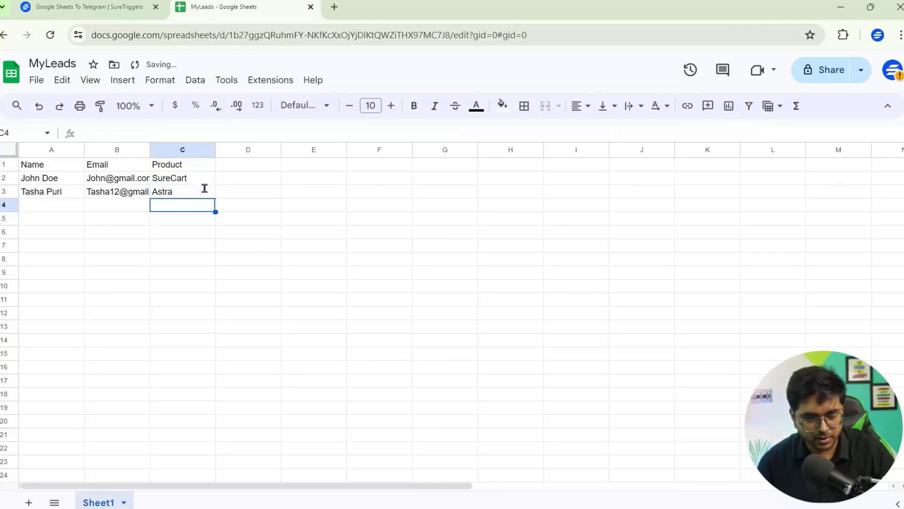
Step: Verify SureTriggers captured the new row's name, email and Astra product
{"action": "left_click", "coordinate": [113, 7]}
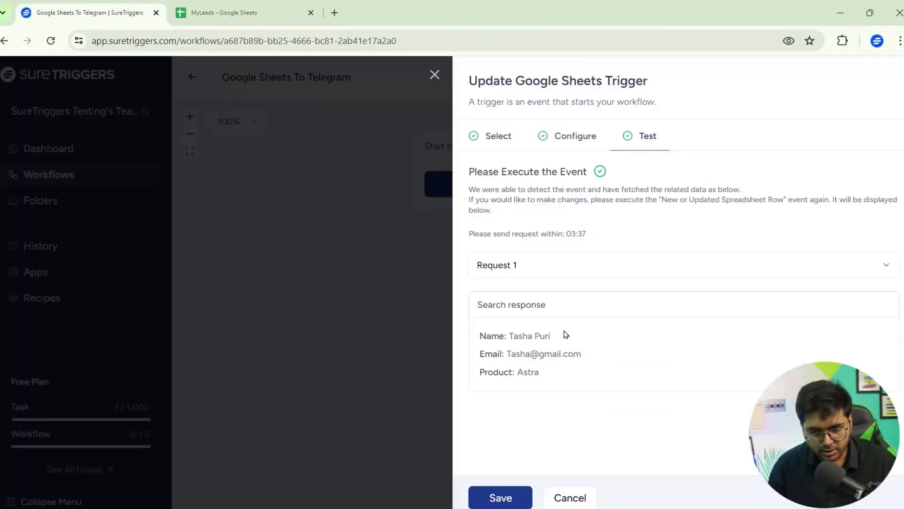
{"action": "left_click", "coordinate": [226, 12]}
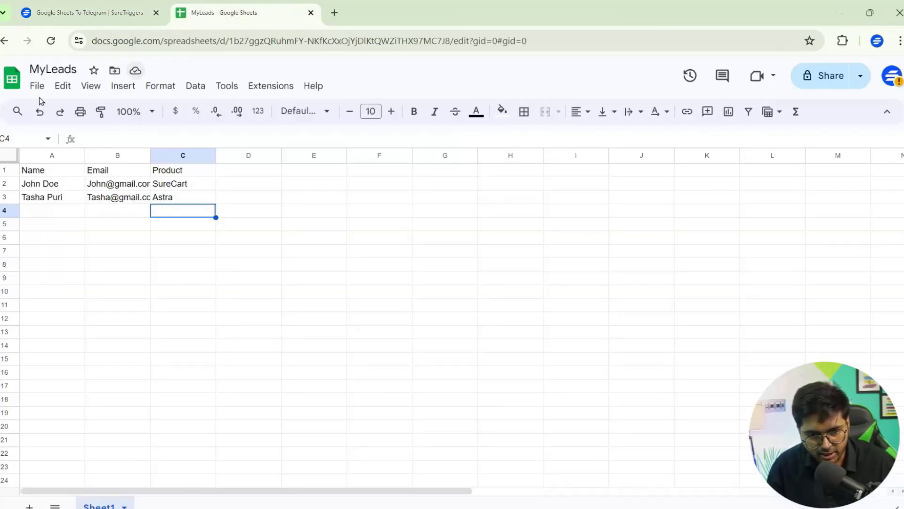
{"action": "left_click", "coordinate": [87, 12]}
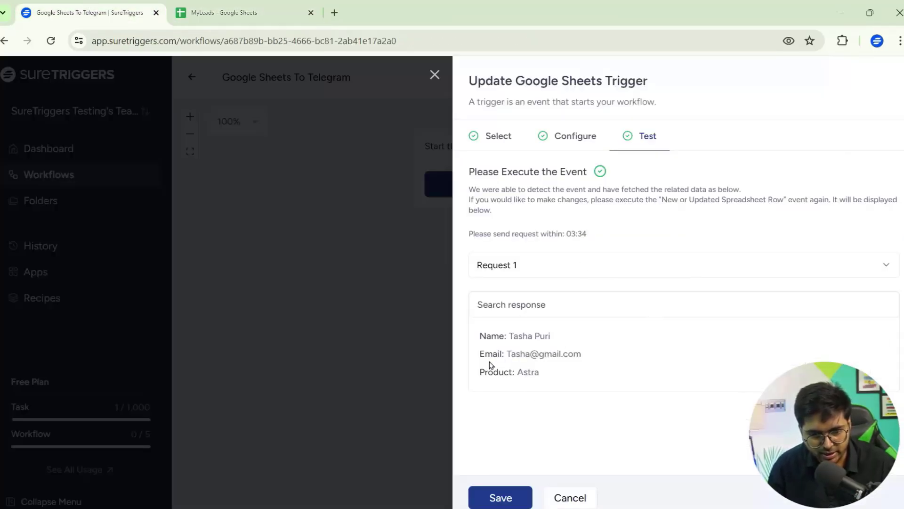
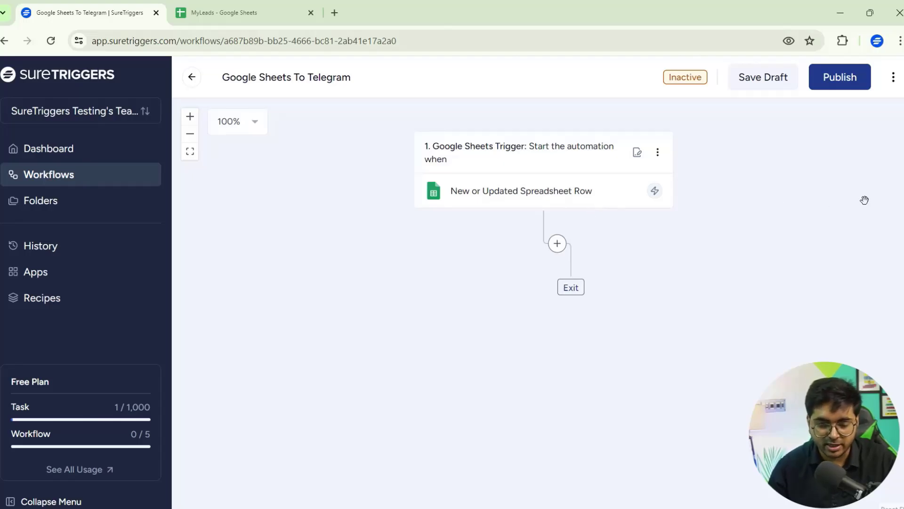
Step: Add a Telegram Send Message action after the trigger, using the existing Telegram connection
{"action": "left_click", "coordinate": [557, 244]}
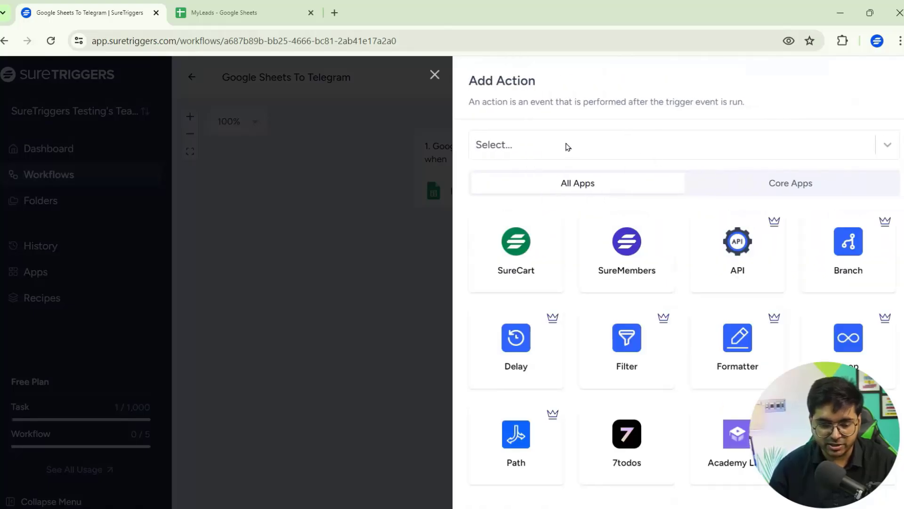
{"action": "type", "text": "telegram"}
{"action": "left_click", "coordinate": [547, 183]}
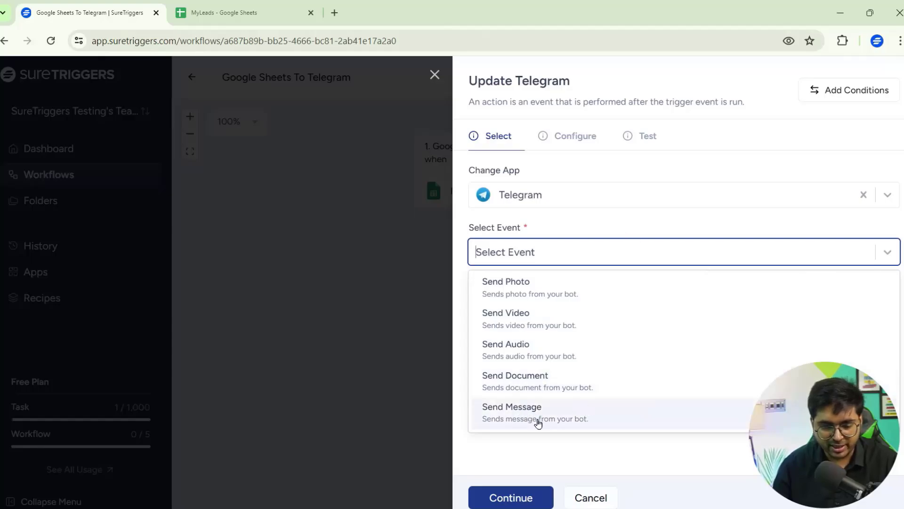
{"action": "left_click", "coordinate": [590, 417]}
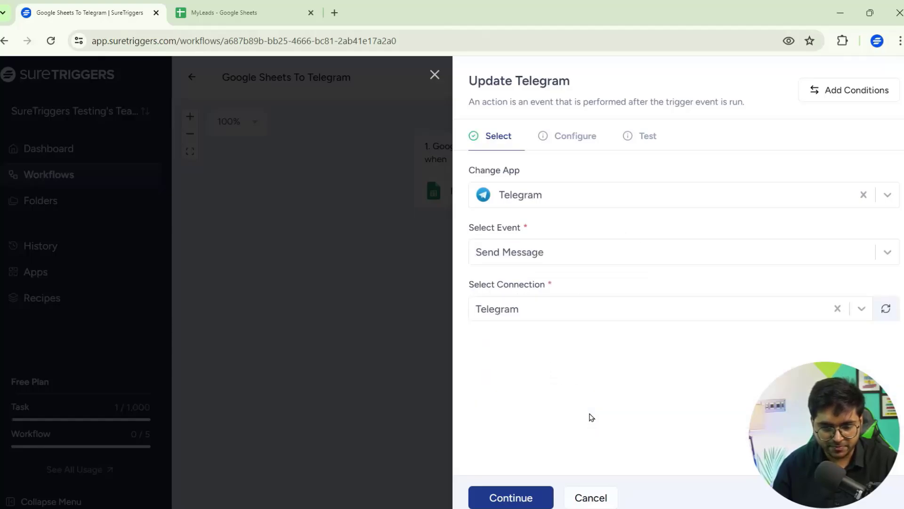
{"action": "left_click", "coordinate": [595, 310]}
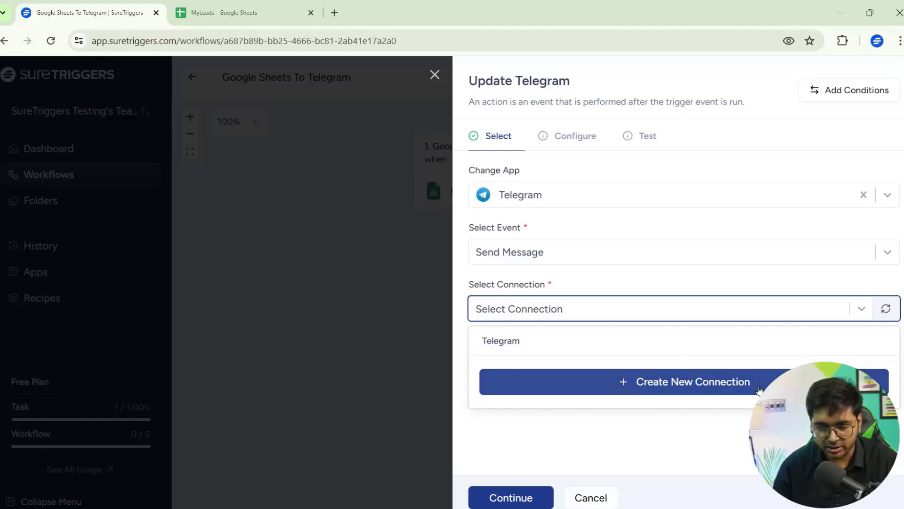
{"action": "left_click", "coordinate": [663, 383]}
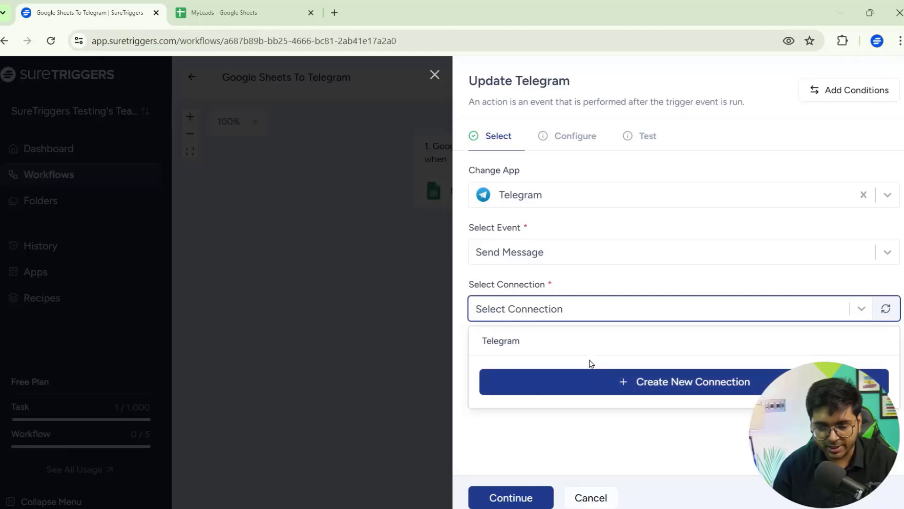
{"action": "left_click", "coordinate": [594, 346]}
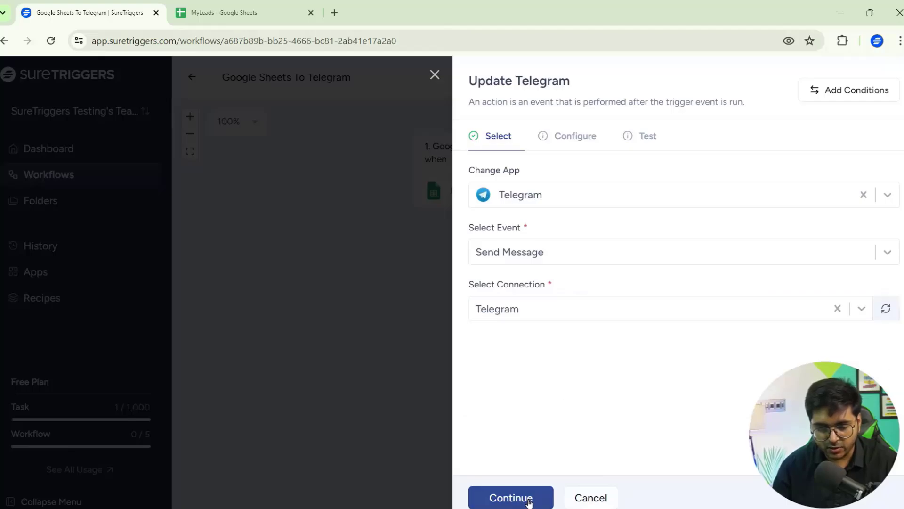
Step: Copy the group ID from the Telegram Web group address and paste it as the Chat ID
{"action": "left_click", "coordinate": [523, 497]}
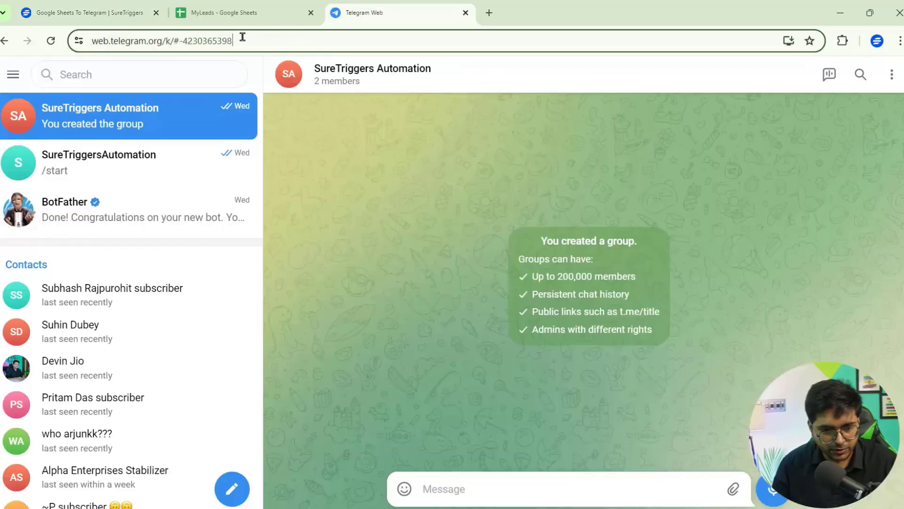
{"action": "left_click_drag", "start_coordinate": [233, 41], "coordinate": [180, 38]}
{"action": "key", "text": "ctrl+c"}
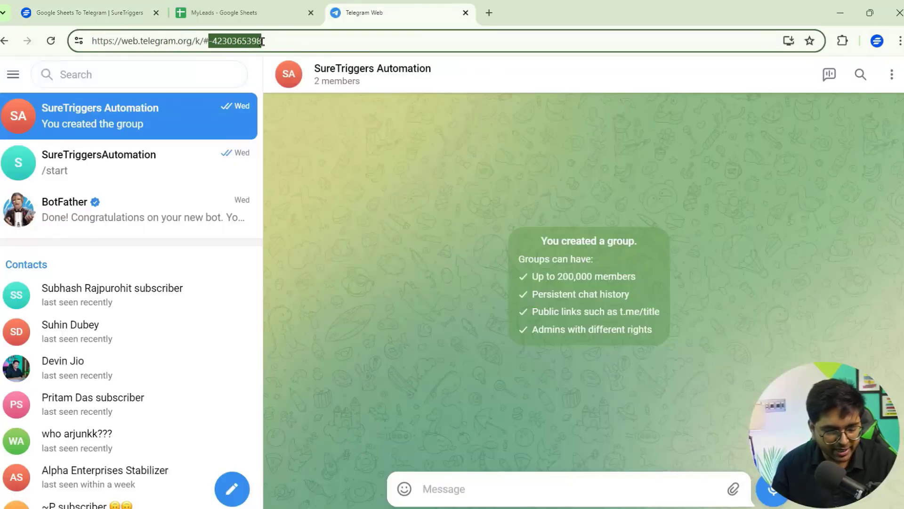
{"action": "left_click", "coordinate": [90, 13]}
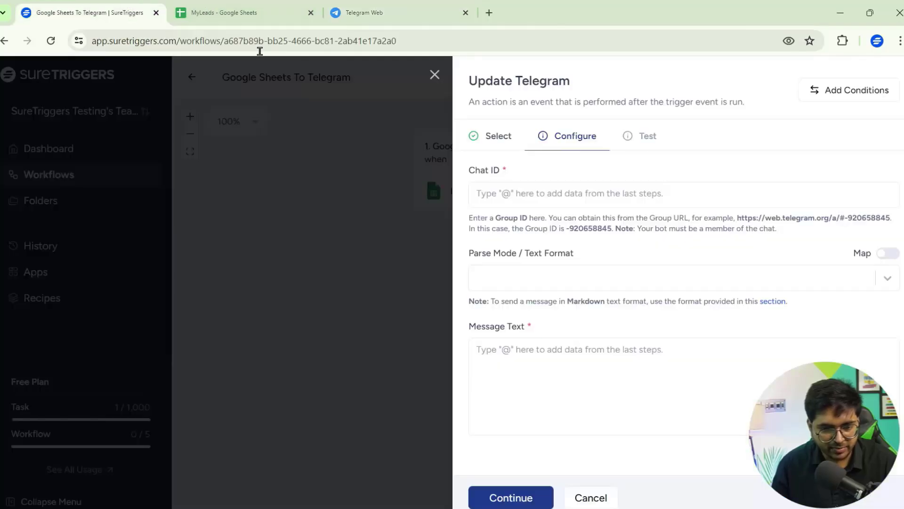
{"action": "left_click", "coordinate": [562, 193]}
{"action": "key", "text": "ctrl+v"}
{"action": "left_click", "coordinate": [625, 174]}
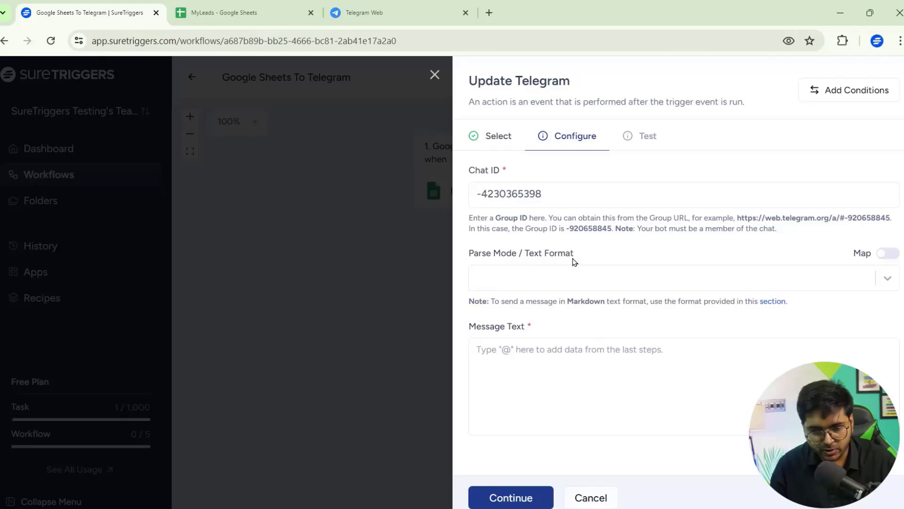
Step: Try the Parse Mode choices and mapped value, leaving Parse Mode empty
{"action": "left_click", "coordinate": [688, 280]}
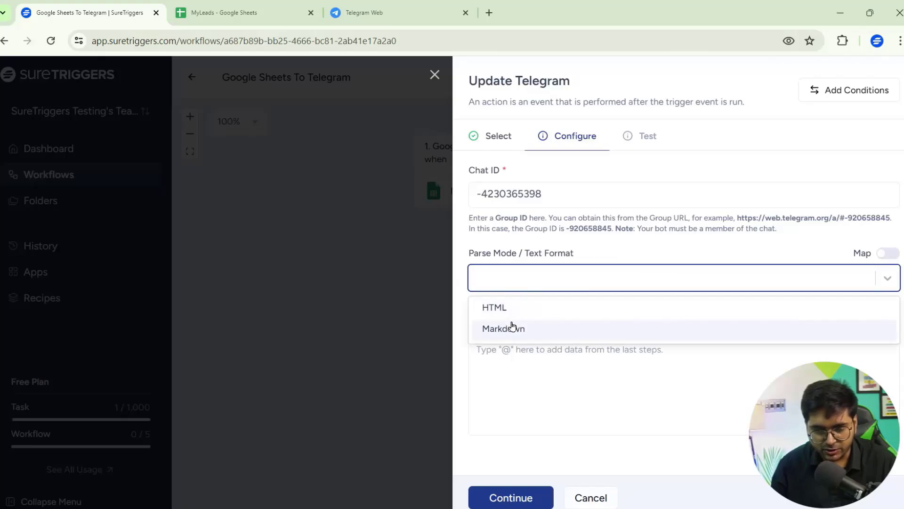
{"action": "left_click", "coordinate": [772, 295]}
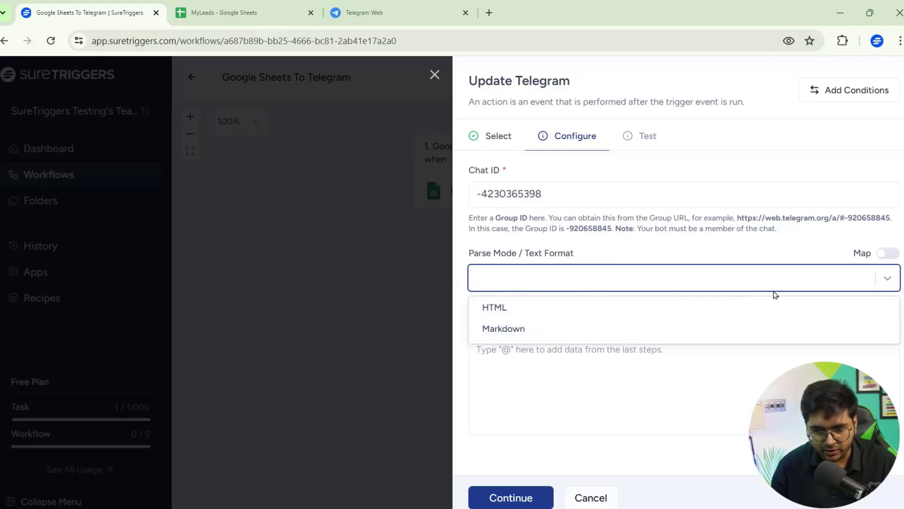
{"action": "left_click", "coordinate": [890, 254]}
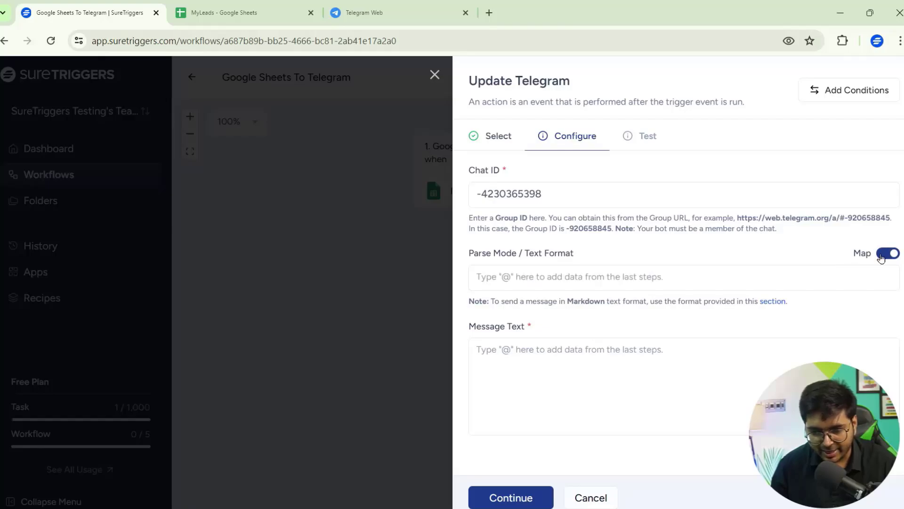
{"action": "left_click", "coordinate": [738, 280]}
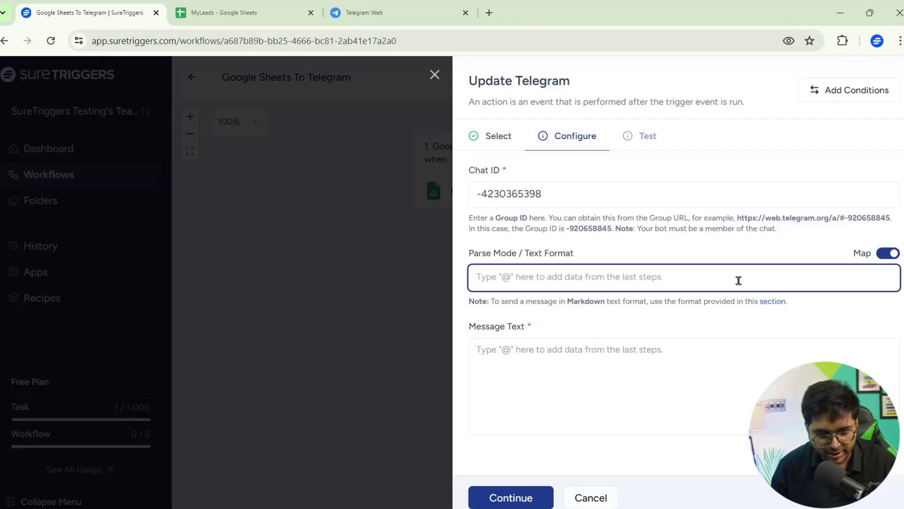
{"action": "type", "text": "@"}
{"action": "key", "text": "BackSpace"}
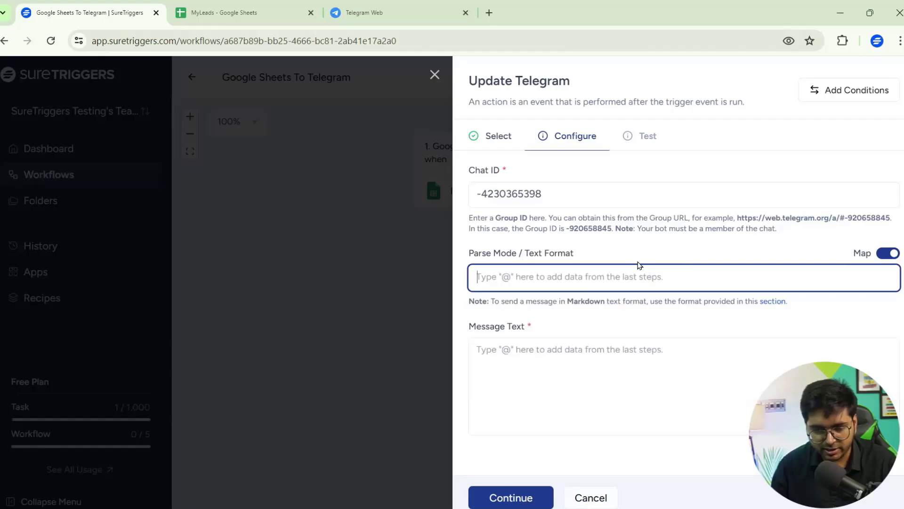
{"action": "left_click", "coordinate": [758, 320]}
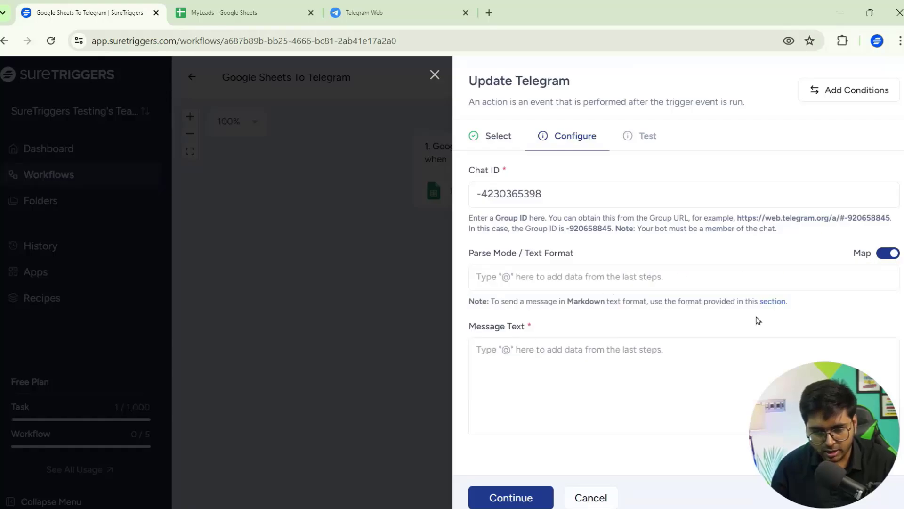
Step: Check Telegram's Markdown formatting reference, close it, and move to Message Text
{"action": "left_click", "coordinate": [777, 302]}
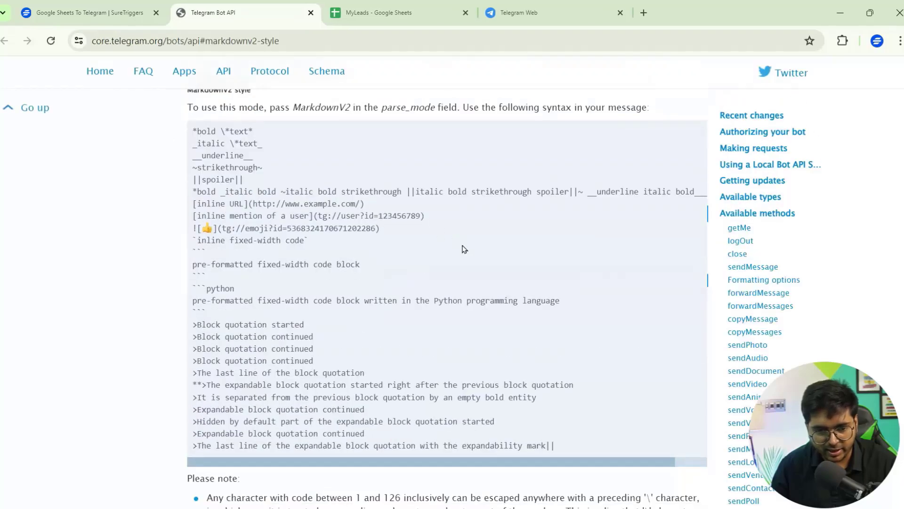
{"action": "scroll", "coordinate": [471, 268], "scroll_direction": "down", "scroll_amount": 2}
{"action": "scroll", "coordinate": [484, 295], "scroll_direction": "up", "scroll_amount": 5}
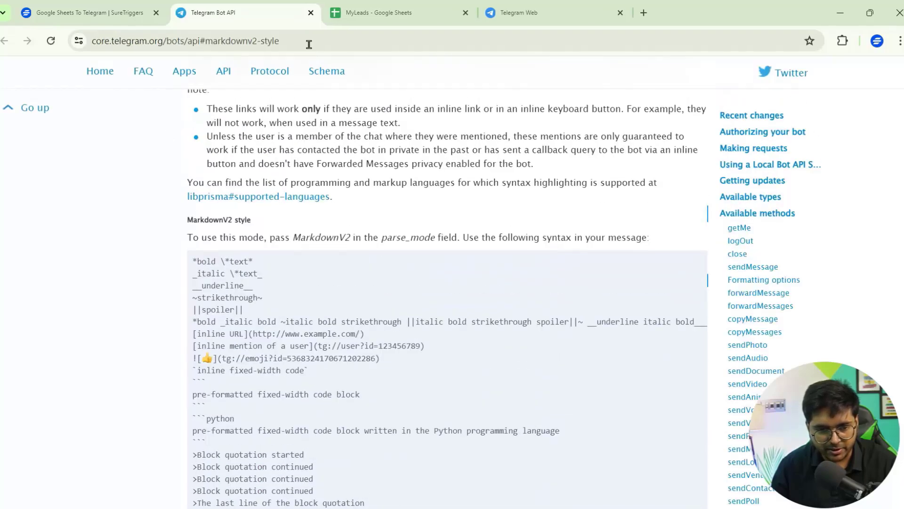
{"action": "left_click", "coordinate": [311, 14]}
{"action": "left_click", "coordinate": [522, 353]}
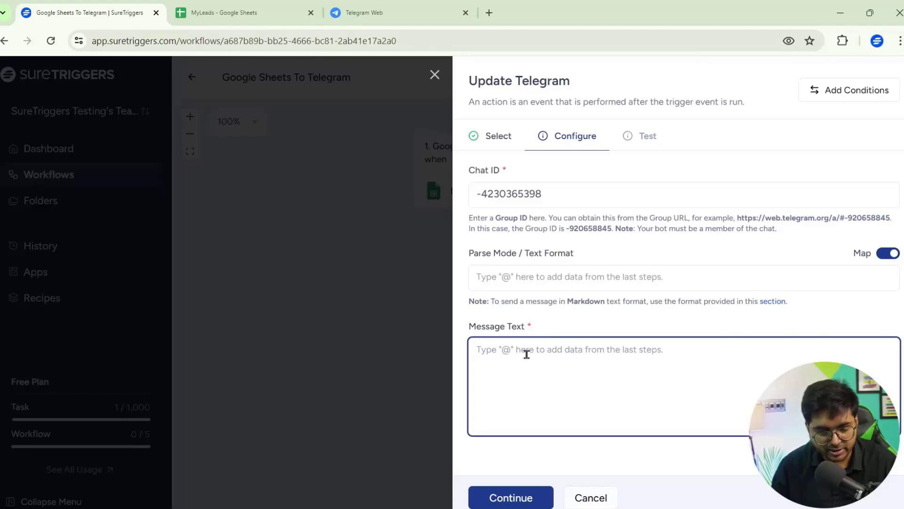
Step: Map the GoogleSheetsTrigger Name, Product and Email fields into the message text, then continue
{"action": "type", "text": "@"}
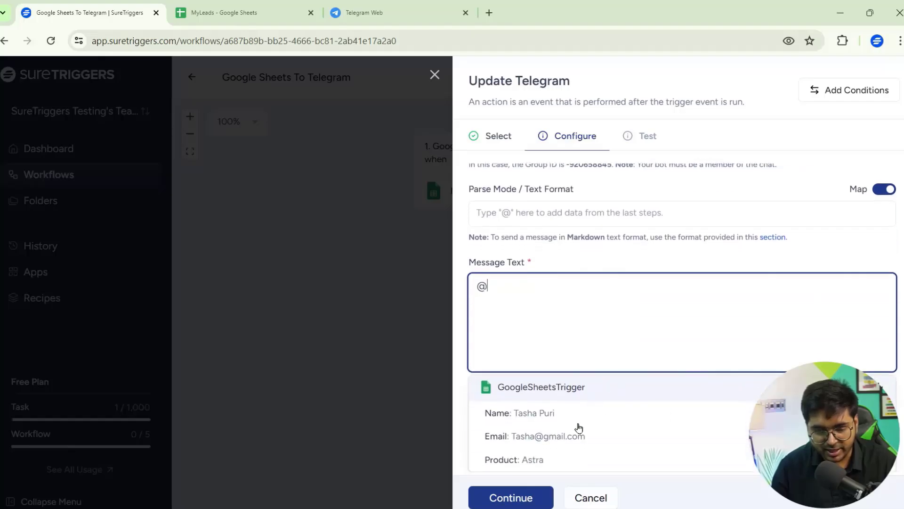
{"action": "left_click", "coordinate": [550, 412]}
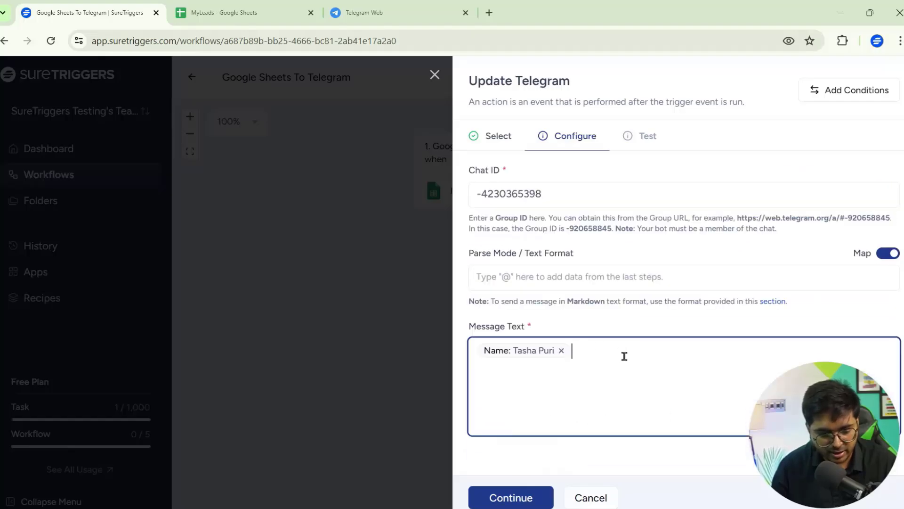
{"action": "type", "text": "@"}
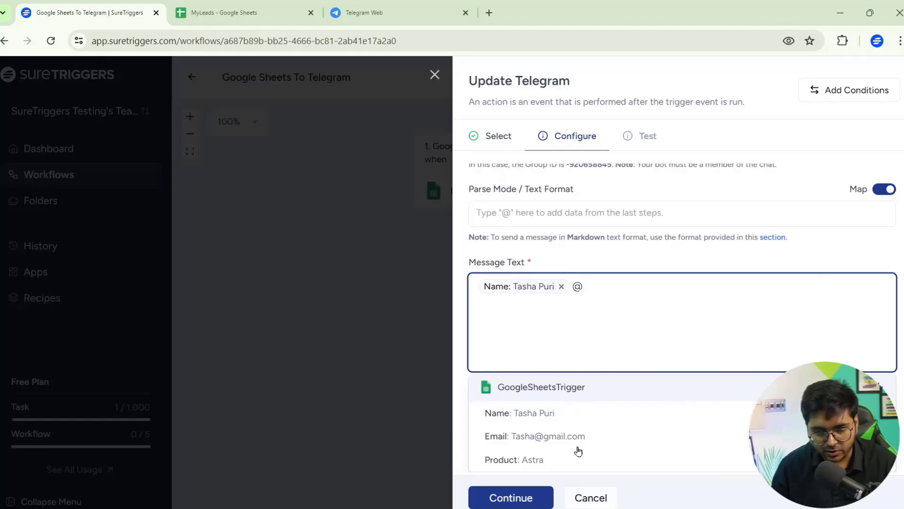
{"action": "left_click", "coordinate": [577, 452]}
{"action": "type", "text": "@"}
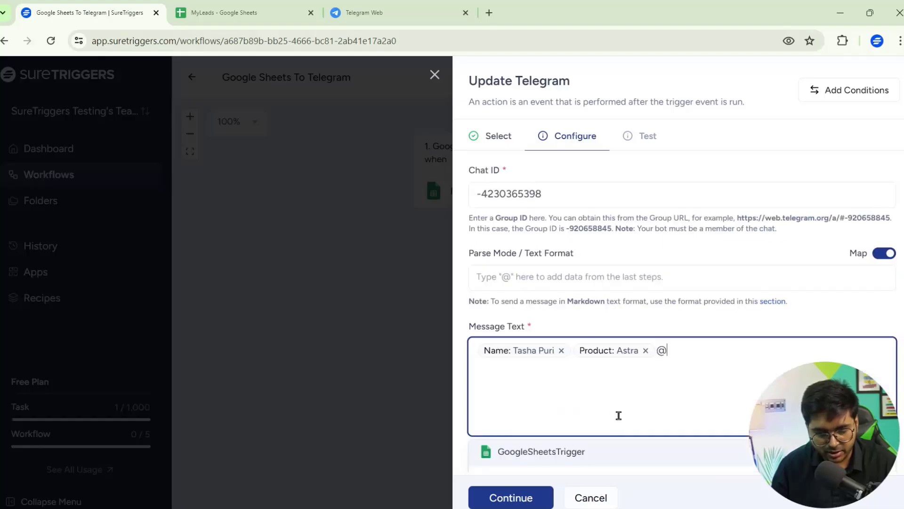
{"action": "left_click", "coordinate": [584, 434]}
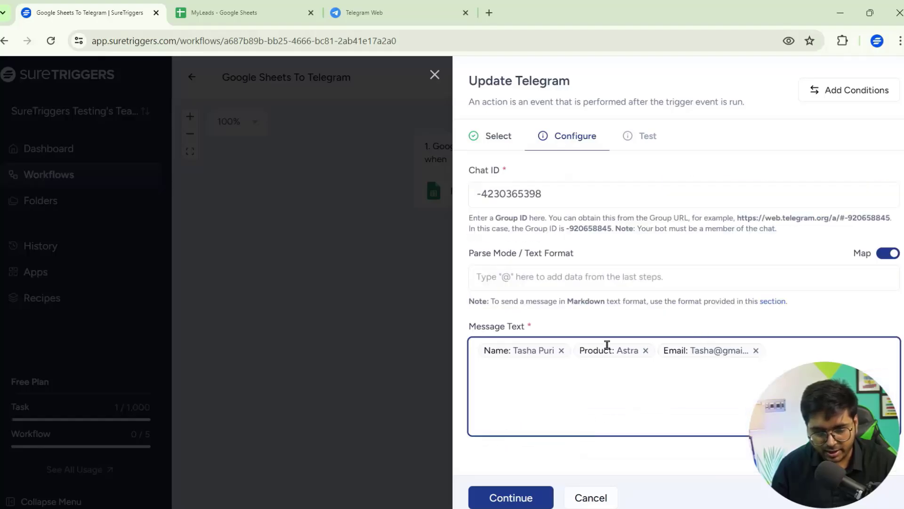
{"action": "left_click", "coordinate": [512, 499]}
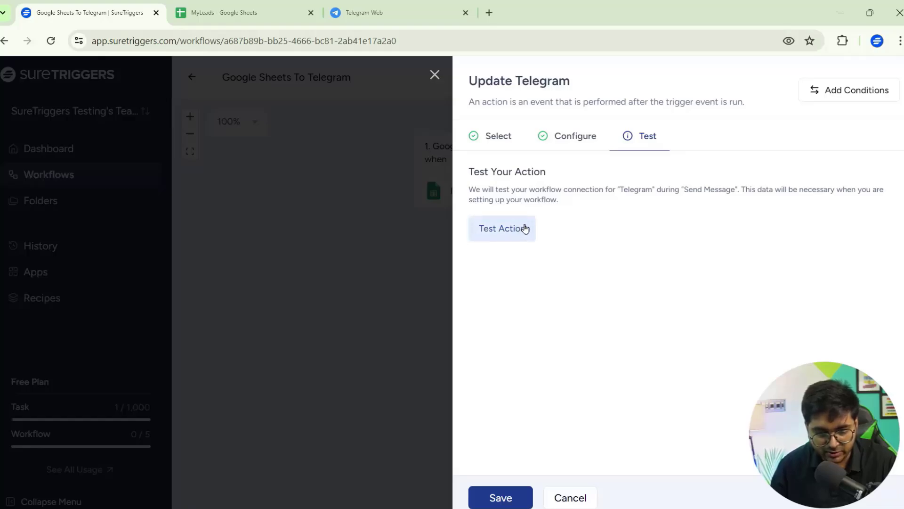
Step: Test the action and confirm the bot message with name, product and email in Telegram
{"action": "left_click", "coordinate": [494, 231]}
{"action": "left_click", "coordinate": [422, 7]}
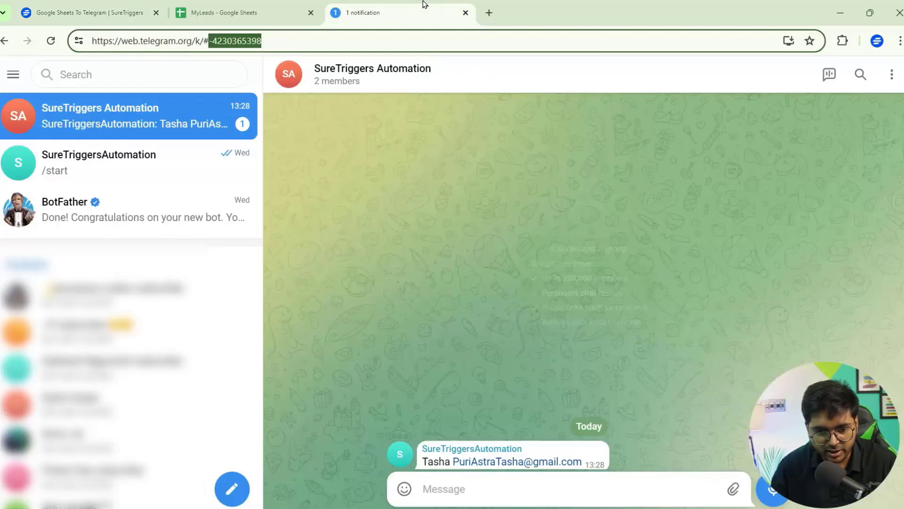
{"action": "double_click", "coordinate": [424, 457]}
{"action": "left_click_drag", "start_coordinate": [423, 457], "coordinate": [584, 461]}
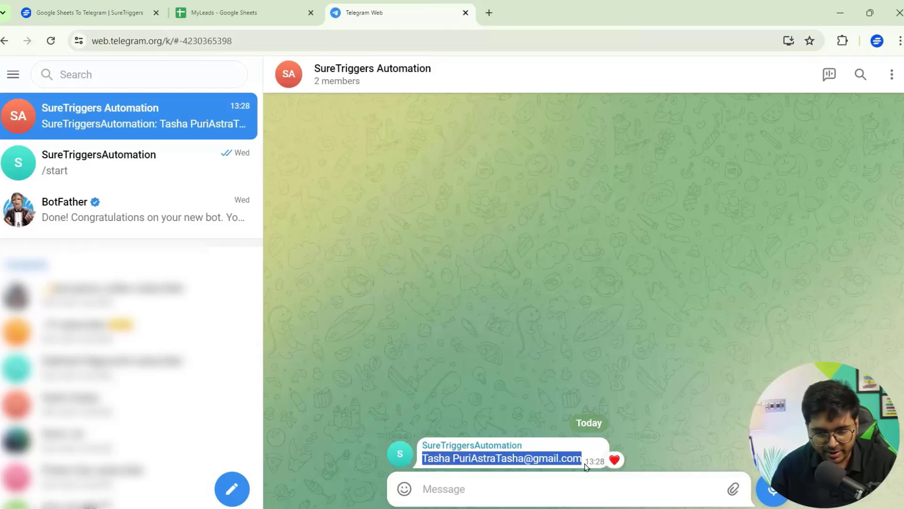
{"action": "left_click", "coordinate": [545, 485]}
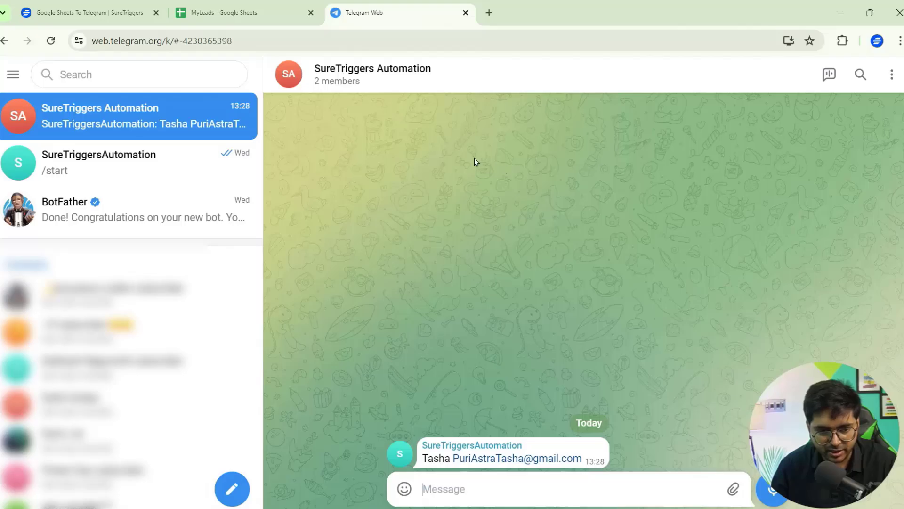
Step: Close Telegram Web and review the test response in SureTriggers
{"action": "left_click", "coordinate": [467, 13]}
{"action": "left_click", "coordinate": [118, 11]}
{"action": "scroll", "coordinate": [653, 329], "scroll_direction": "down", "scroll_amount": 5}
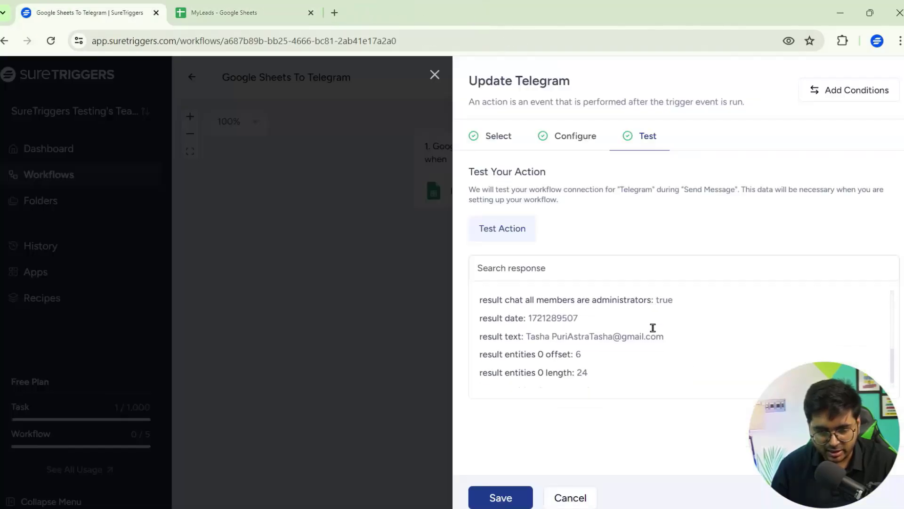
{"action": "scroll", "coordinate": [567, 343], "scroll_direction": "up", "scroll_amount": 4}
{"action": "scroll", "coordinate": [565, 345], "scroll_direction": "down", "scroll_amount": 5}
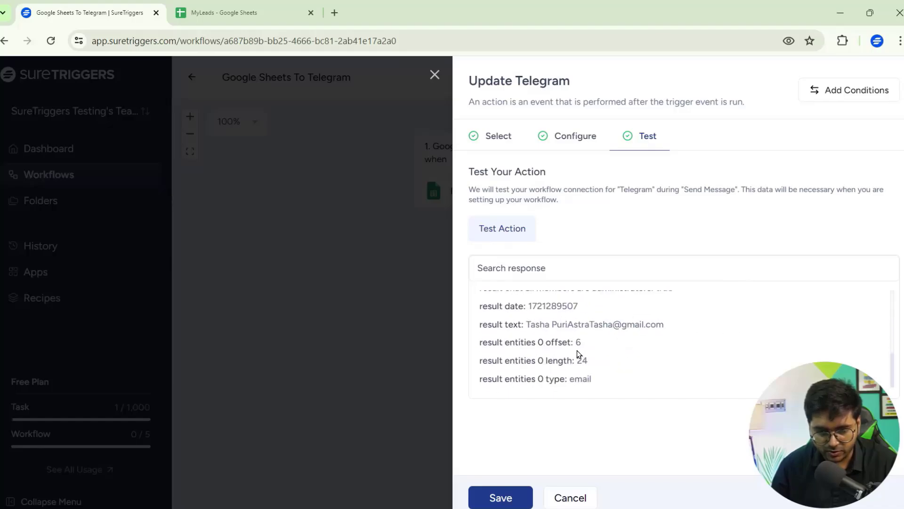
{"action": "scroll", "coordinate": [620, 347], "scroll_direction": "up", "scroll_amount": 5}
{"action": "scroll", "coordinate": [608, 329], "scroll_direction": "down", "scroll_amount": 5}
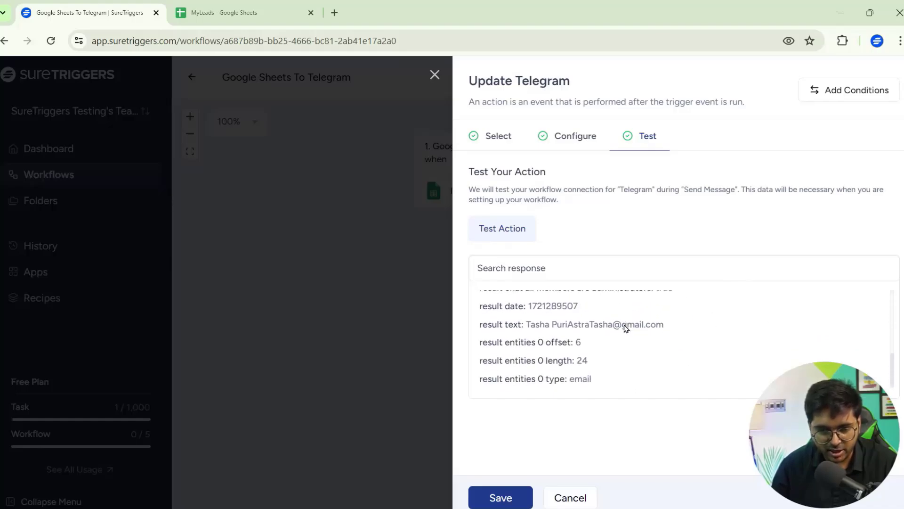
Step: Save the Telegram action and publish the Google Sheets To Telegram workflow
{"action": "left_click", "coordinate": [499, 497]}
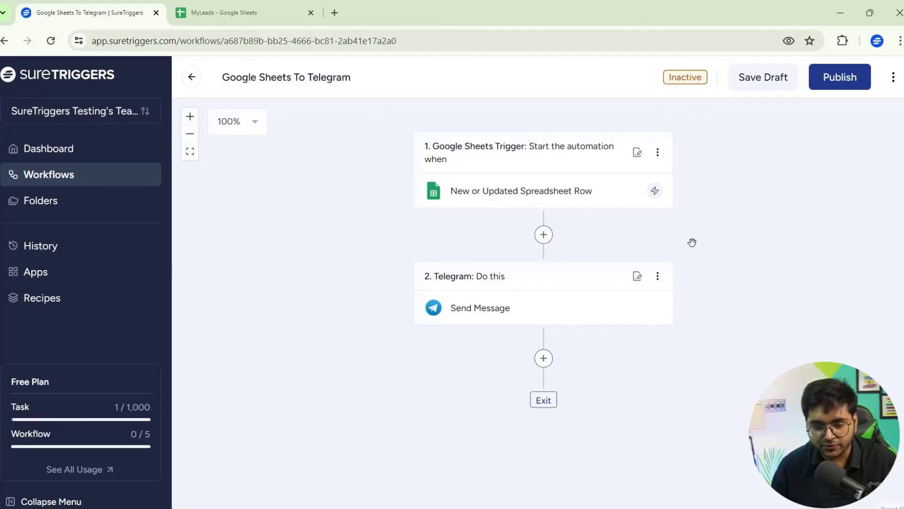
{"action": "left_click", "coordinate": [850, 89]}
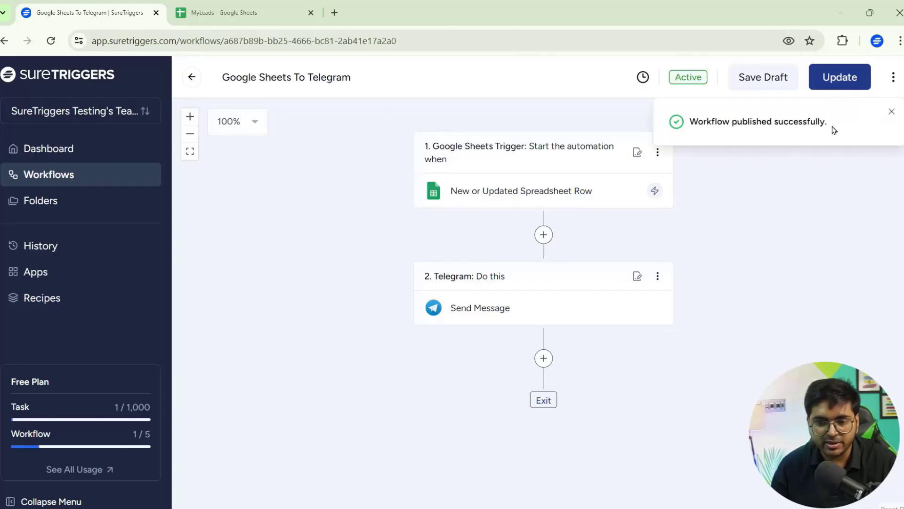
{"action": "left_click", "coordinate": [268, 6]}
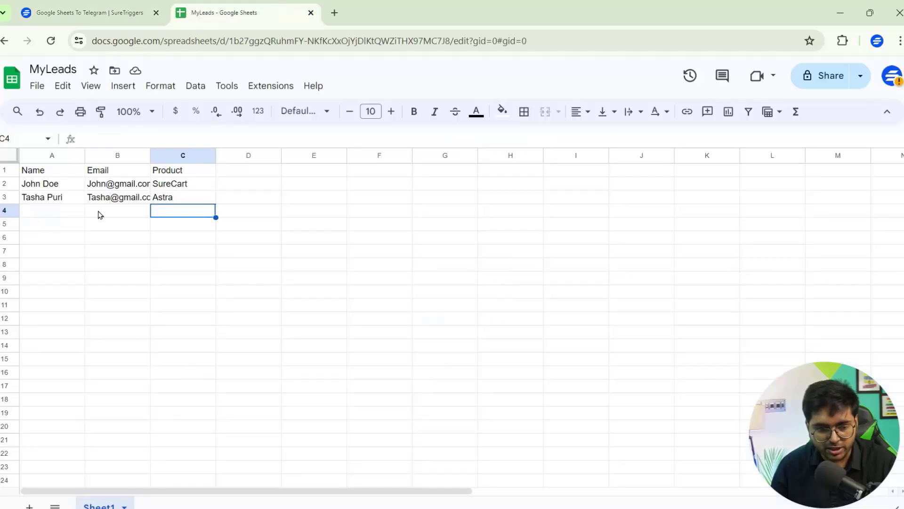
{"action": "left_click", "coordinate": [125, 7]}
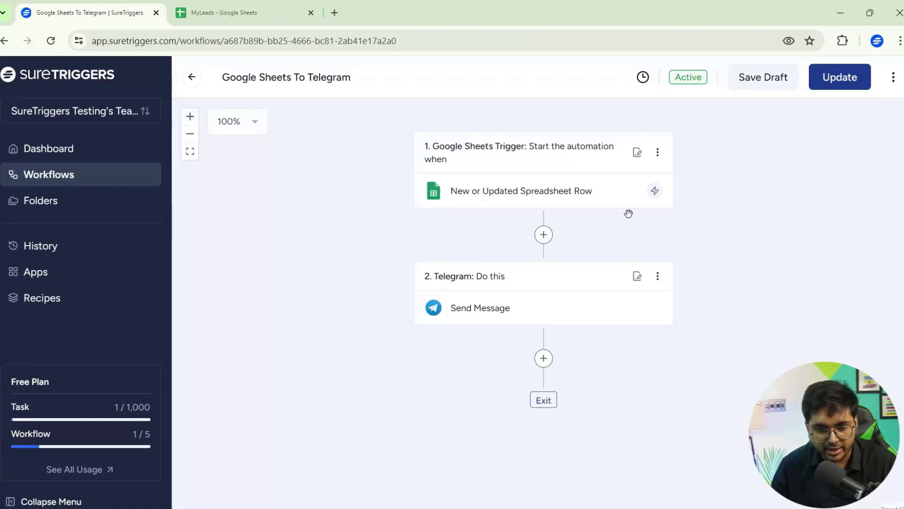